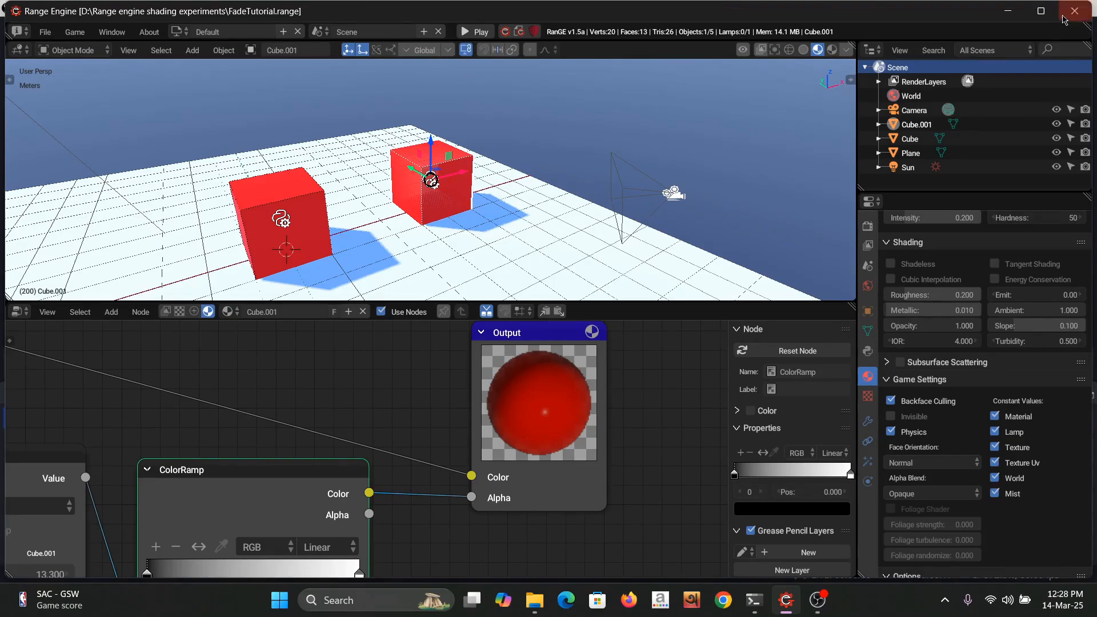
Maximize the window, start the game preview of the two-cube scene and expand the scene's camera list
left_click(1045, 13)
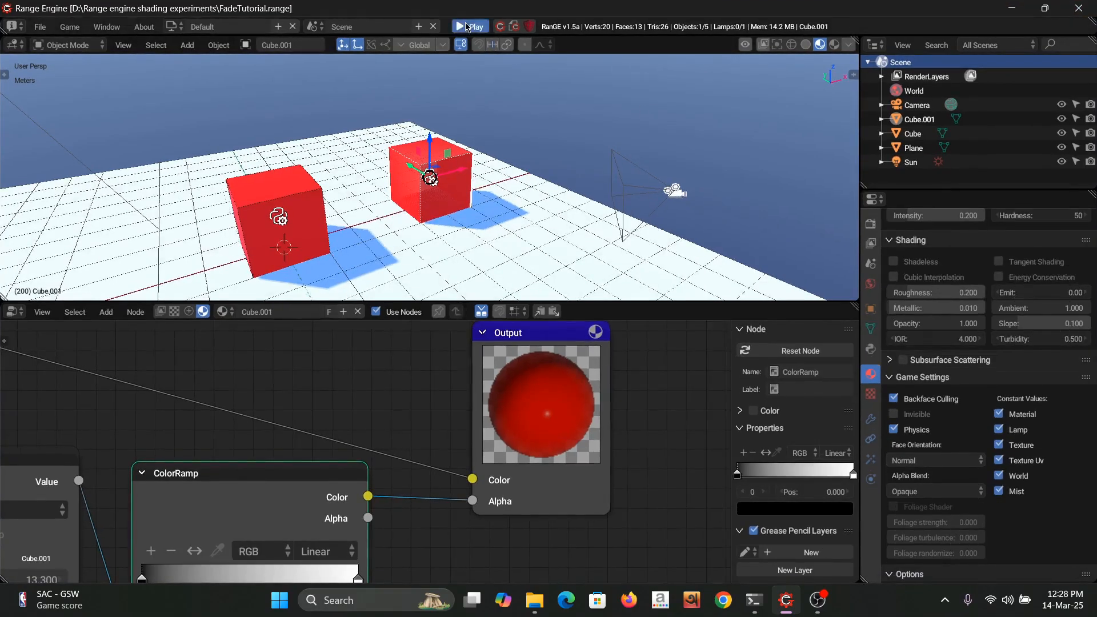
left_click(466, 27)
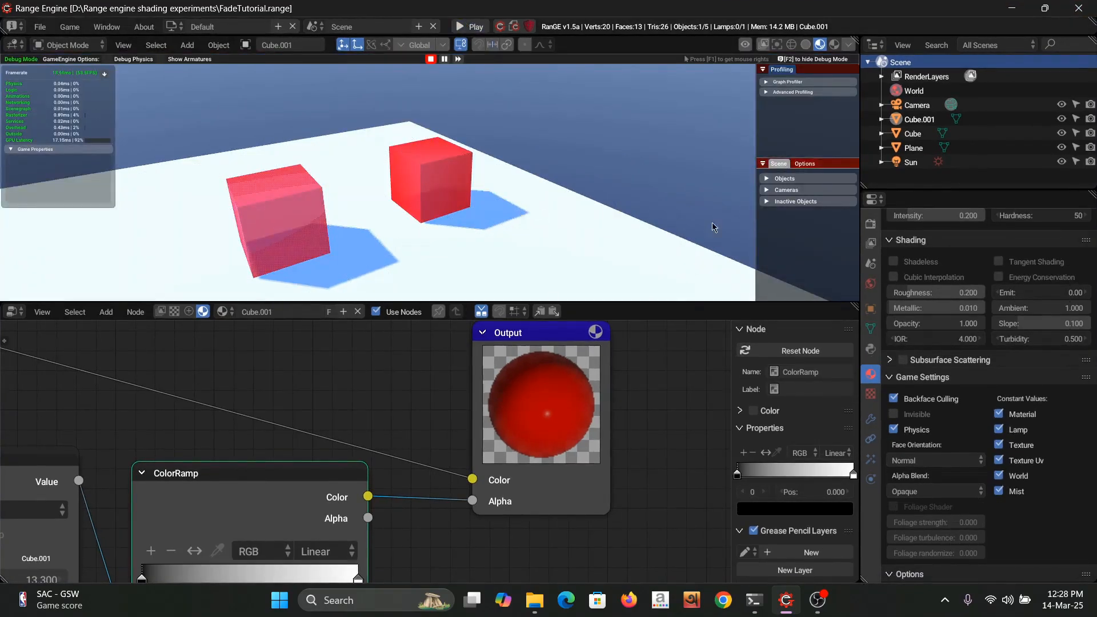
left_click(794, 191)
Fly the Editor Camera toward and away from the two cubes to examine their distance fade, and stop the preview
key("s")
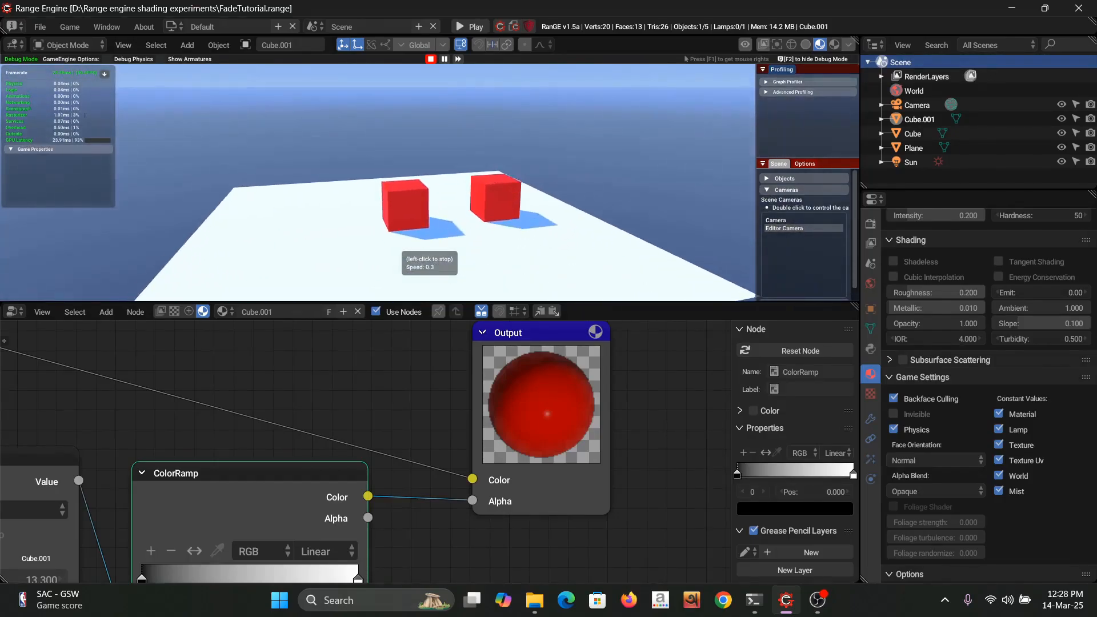
key("w")
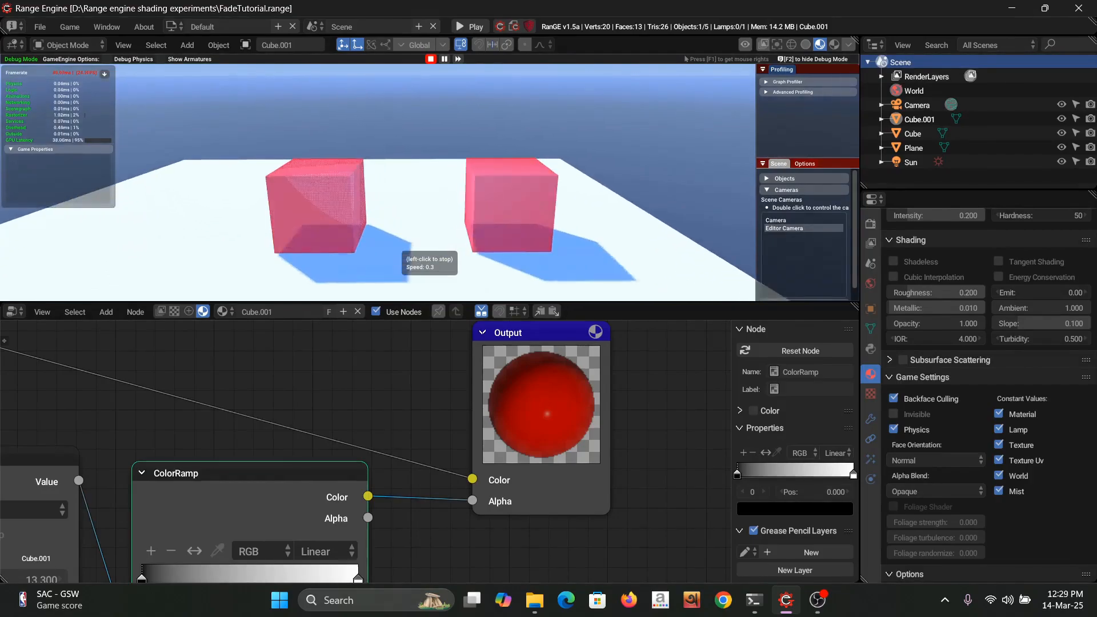
key("s")
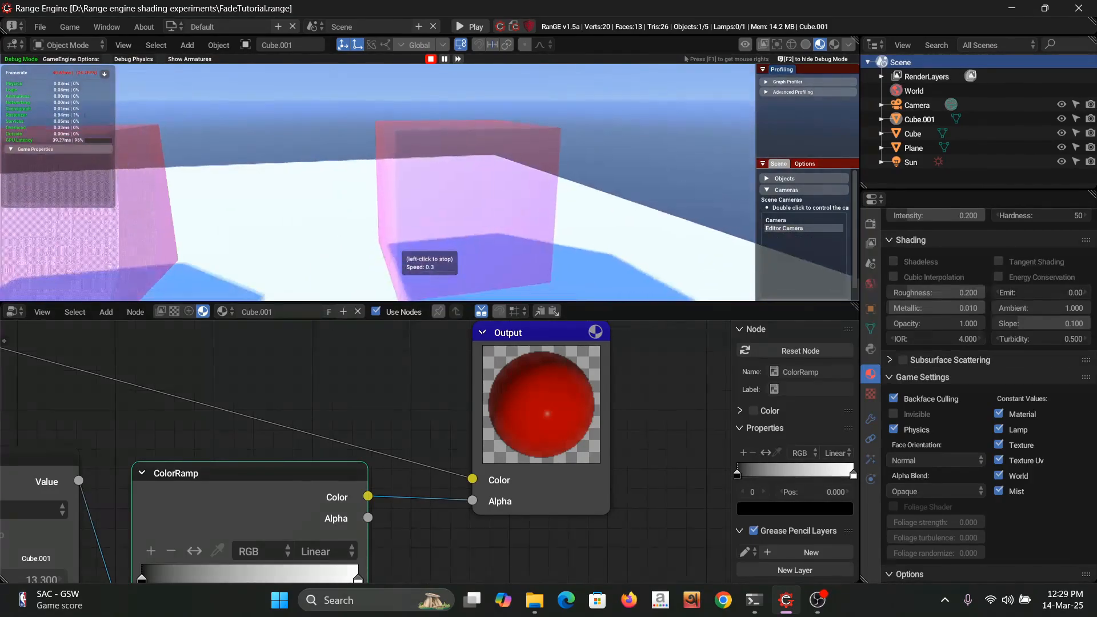
key("w")
key("s")
key("w")
key("s")
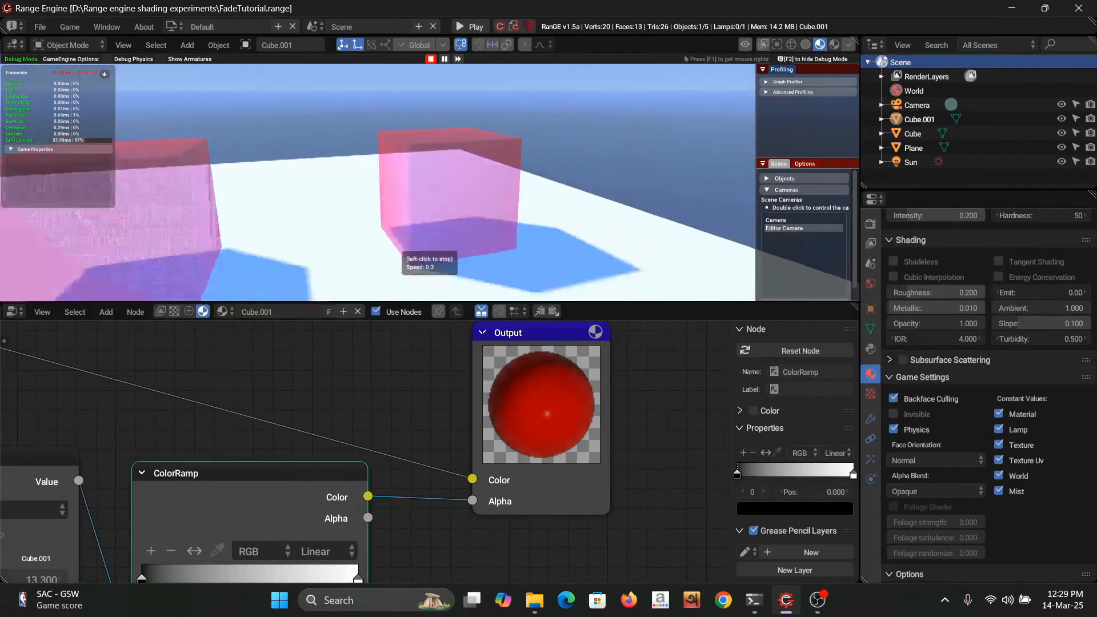
key("w")
key("s")
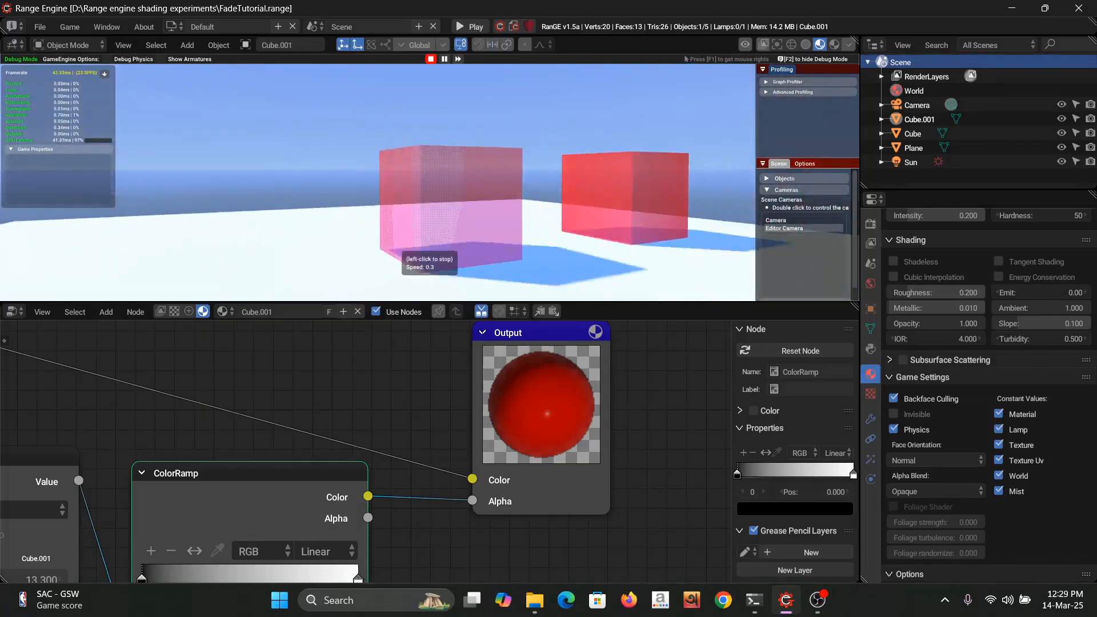
key("w")
key("s")
key("w")
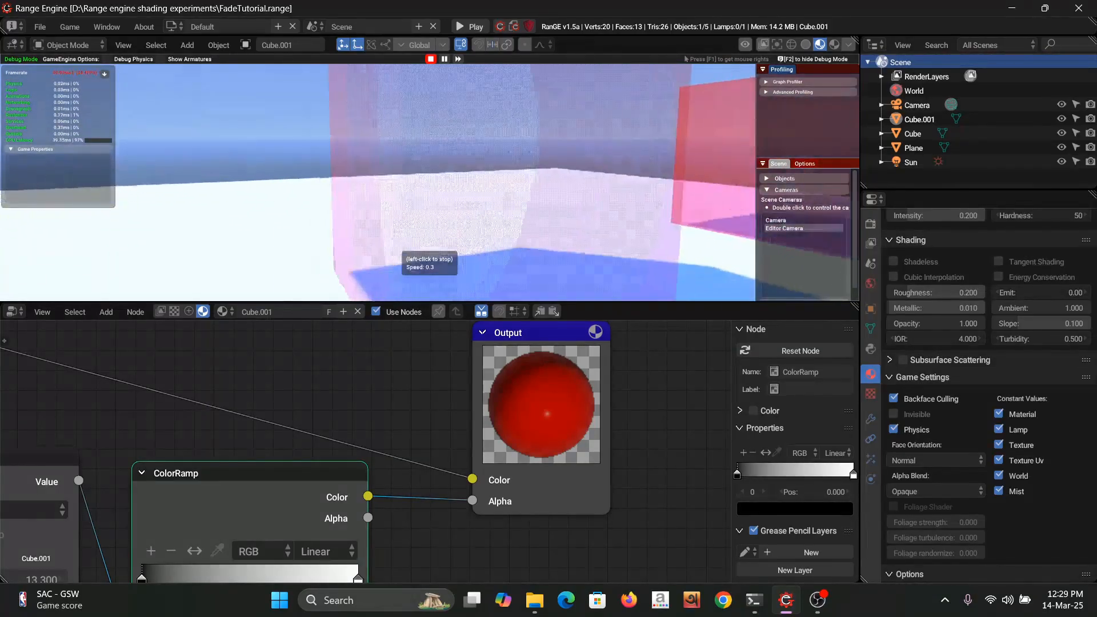
key("s")
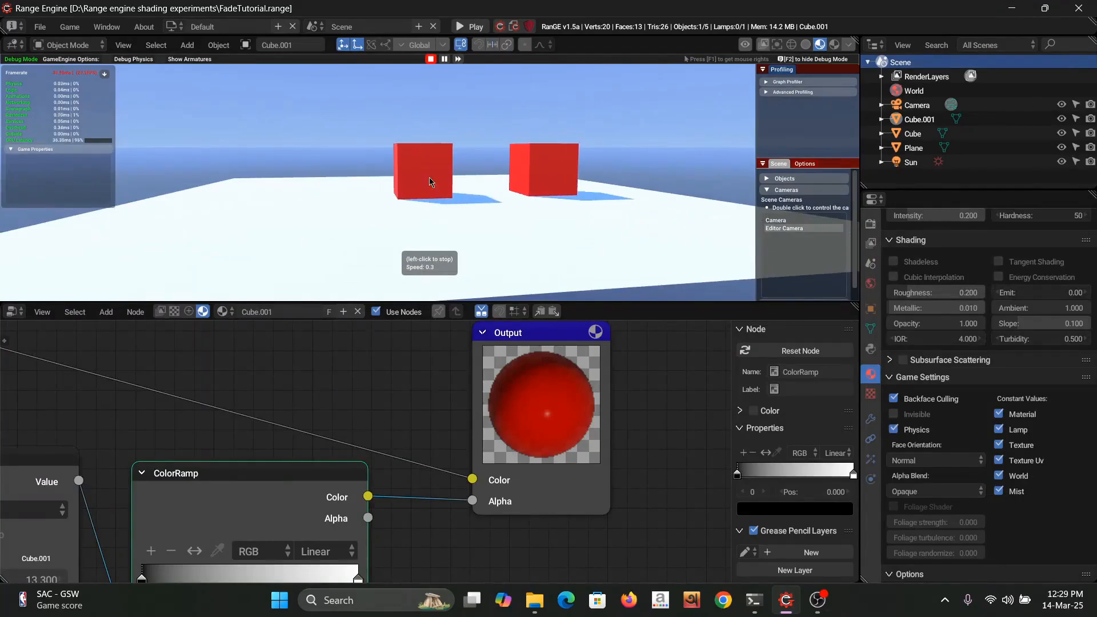
key("Escape")
Create a new project from the default scene
left_click(39, 27)
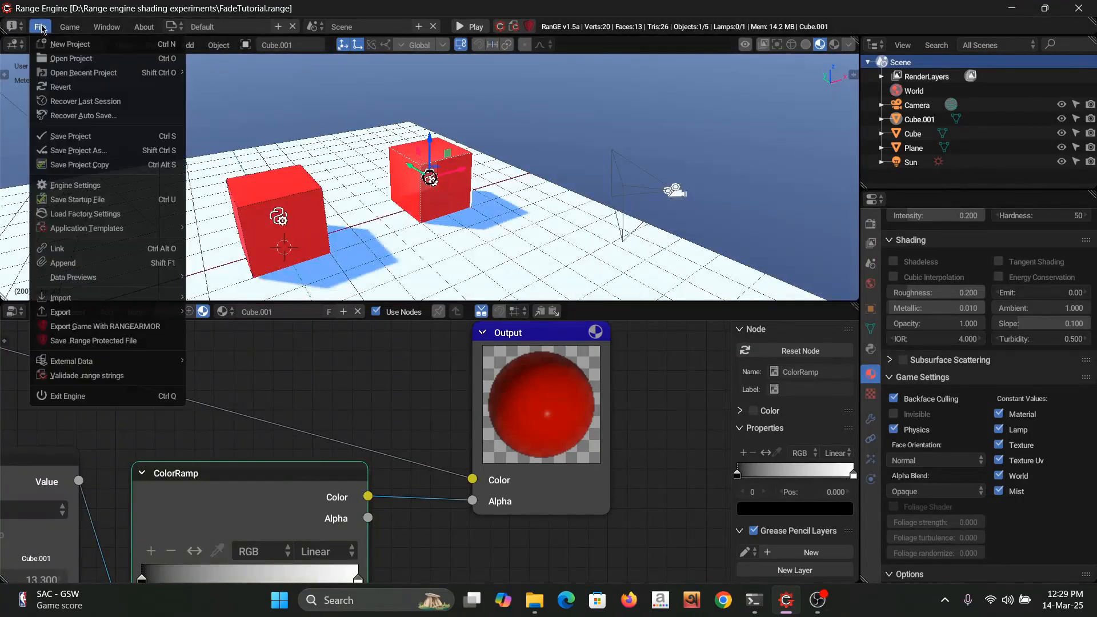
left_click(72, 44)
left_click(83, 54)
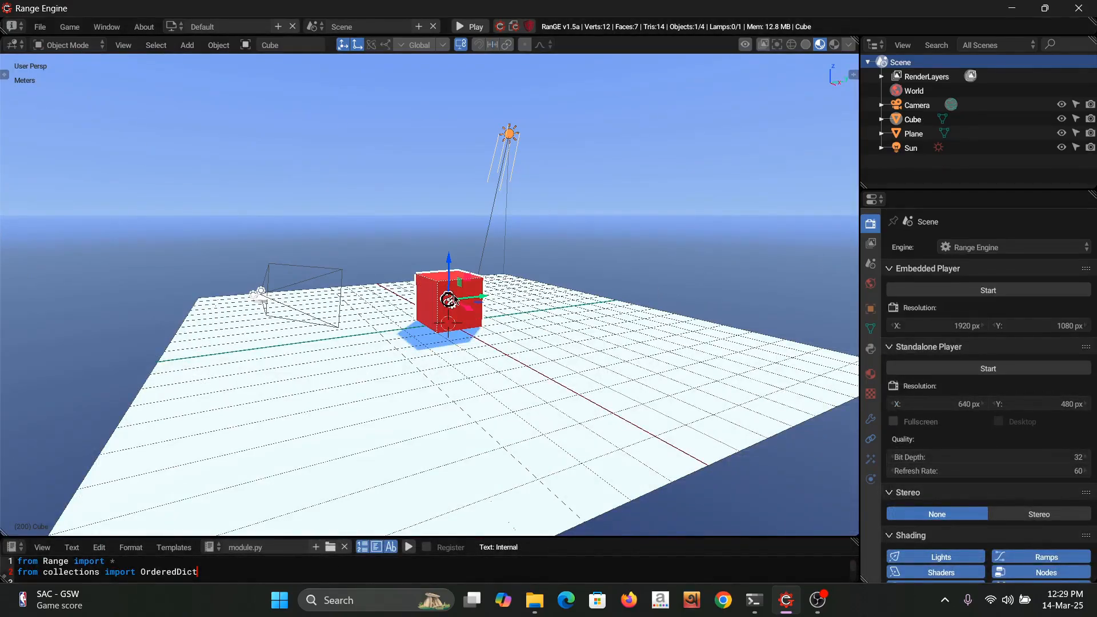
key("g")
right_click(298, 394)
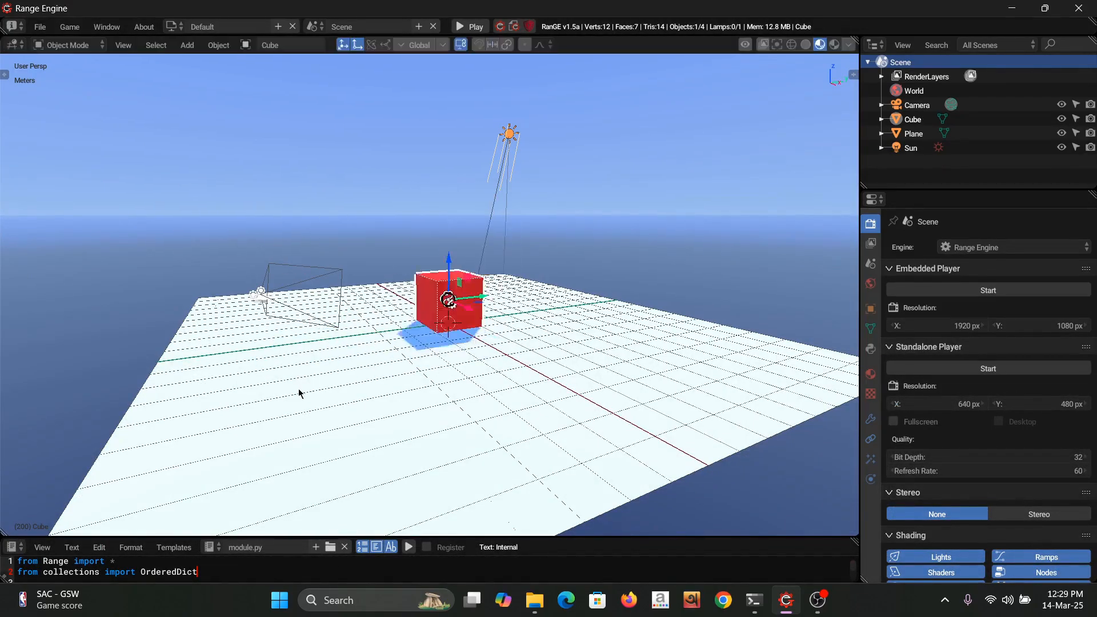
Change the text editor area into a Node Editor for material nodes and enlarge it to about a third of the window
left_click(14, 547)
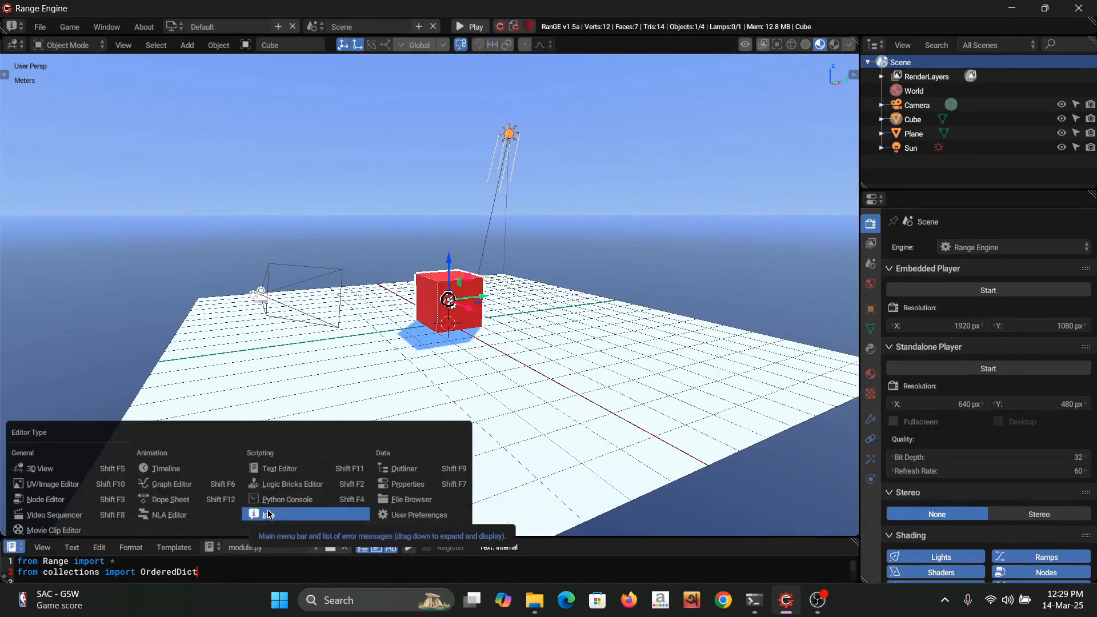
left_click(107, 503)
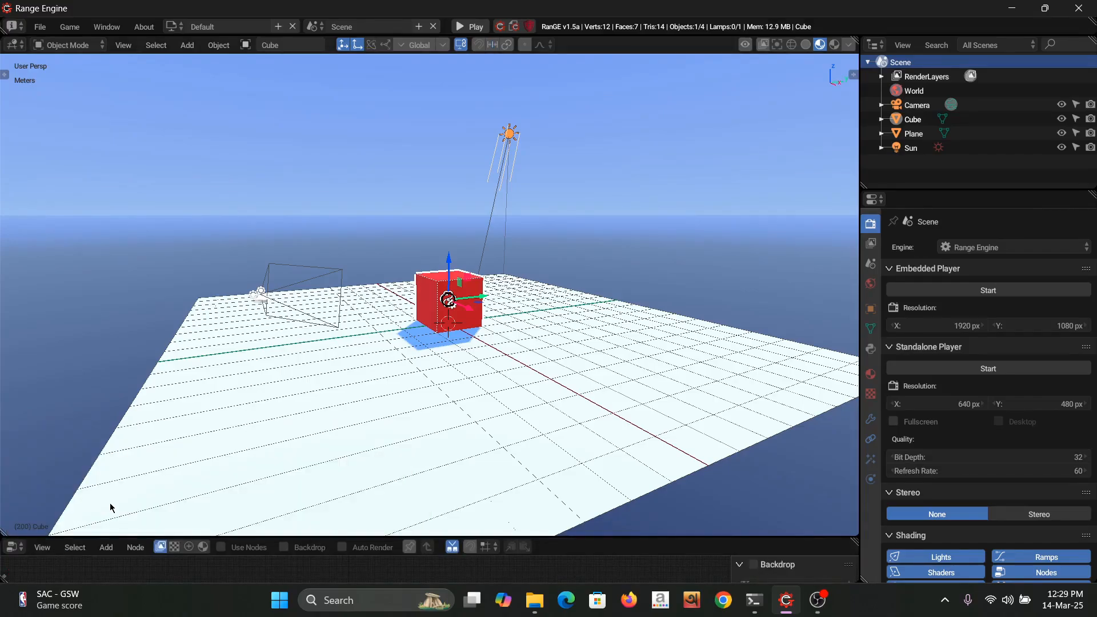
left_click(203, 547)
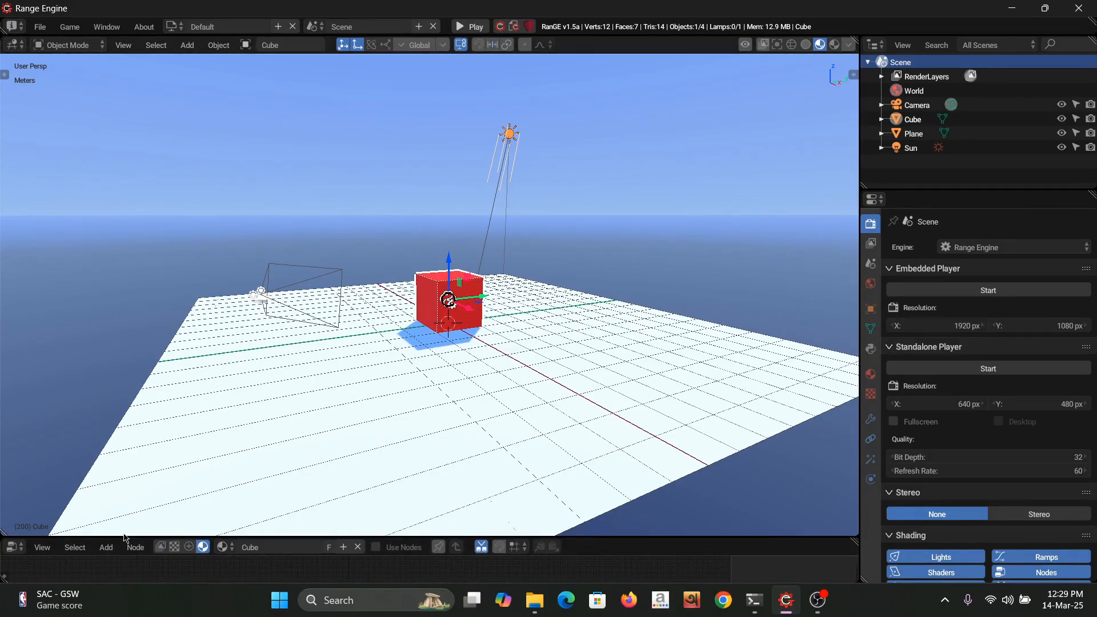
left_click_drag(136, 536, 343, 346)
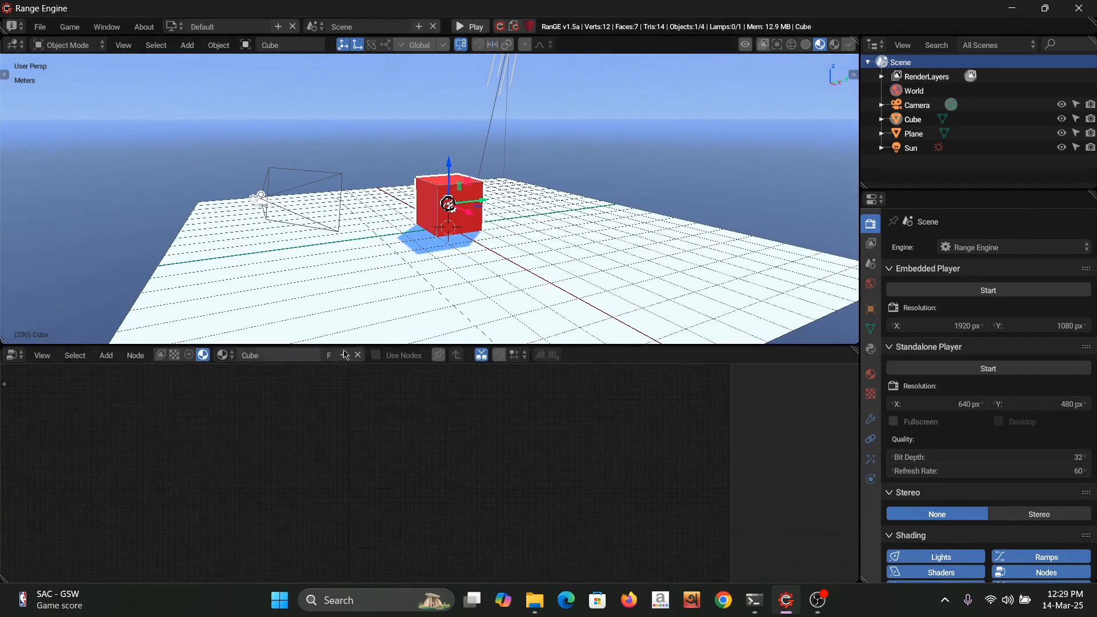
Enable nodes for the cube's material and assign the Cube material to the Material node
left_click(375, 356)
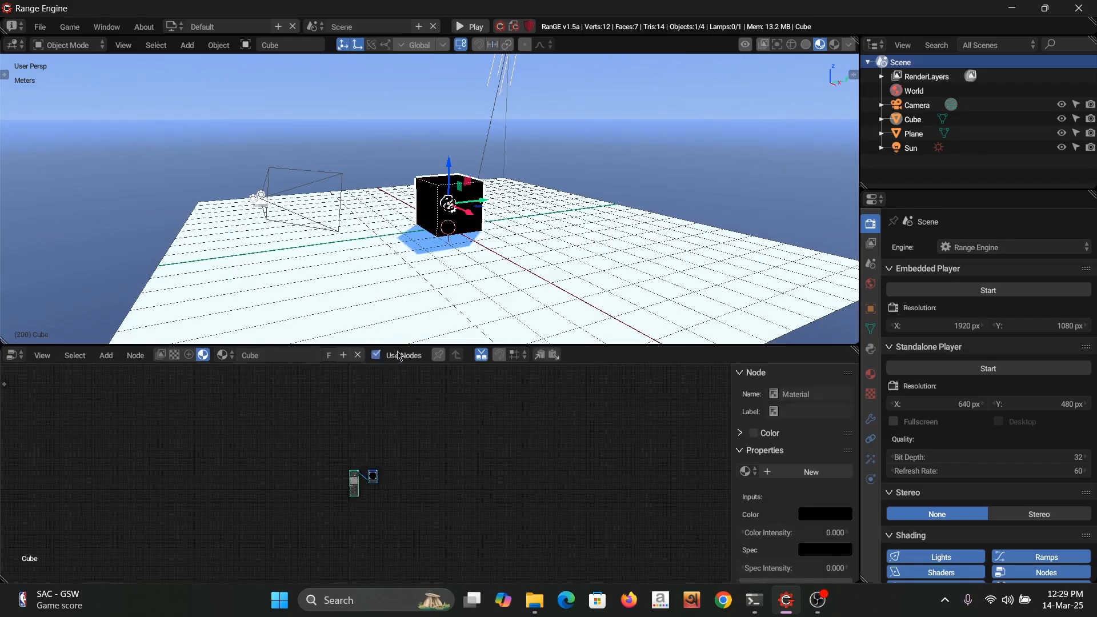
scroll(387, 456, "up", 10)
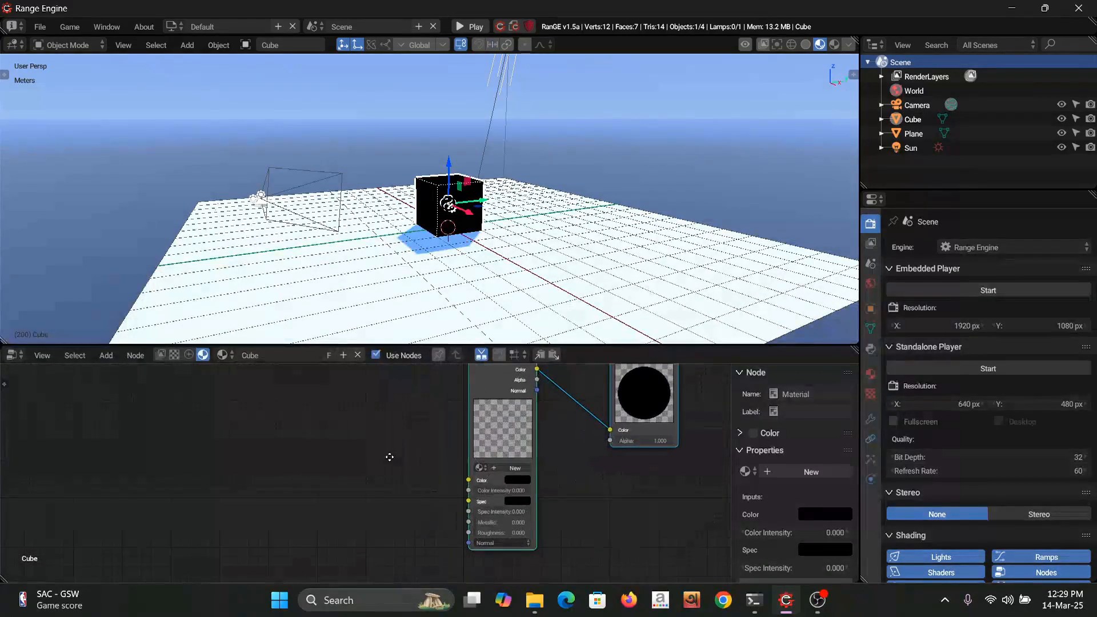
left_click(343, 470)
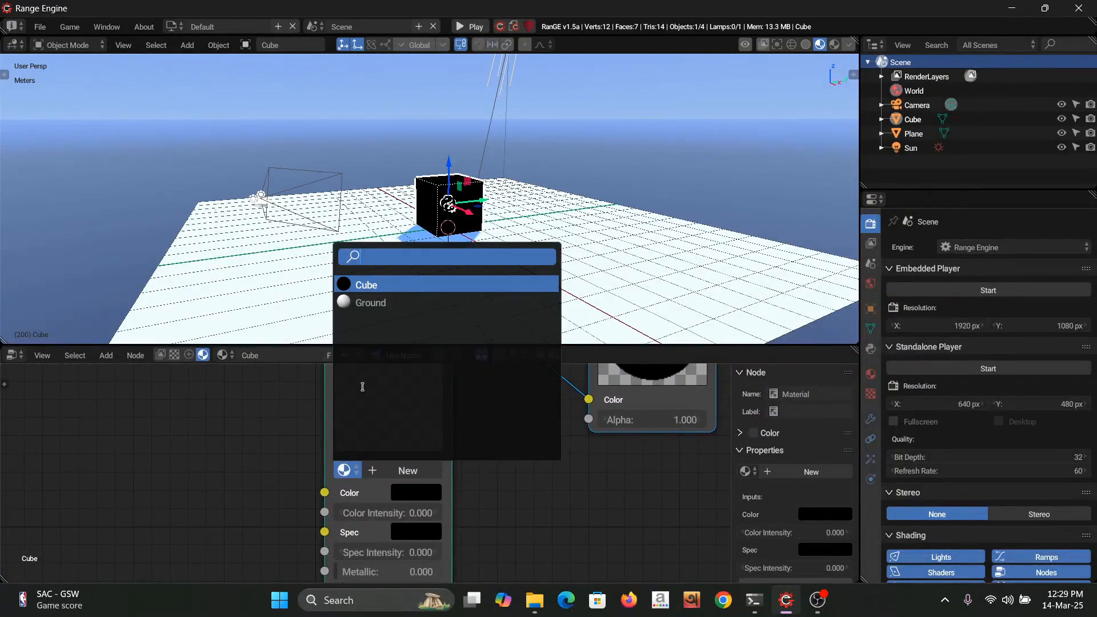
left_click(375, 285)
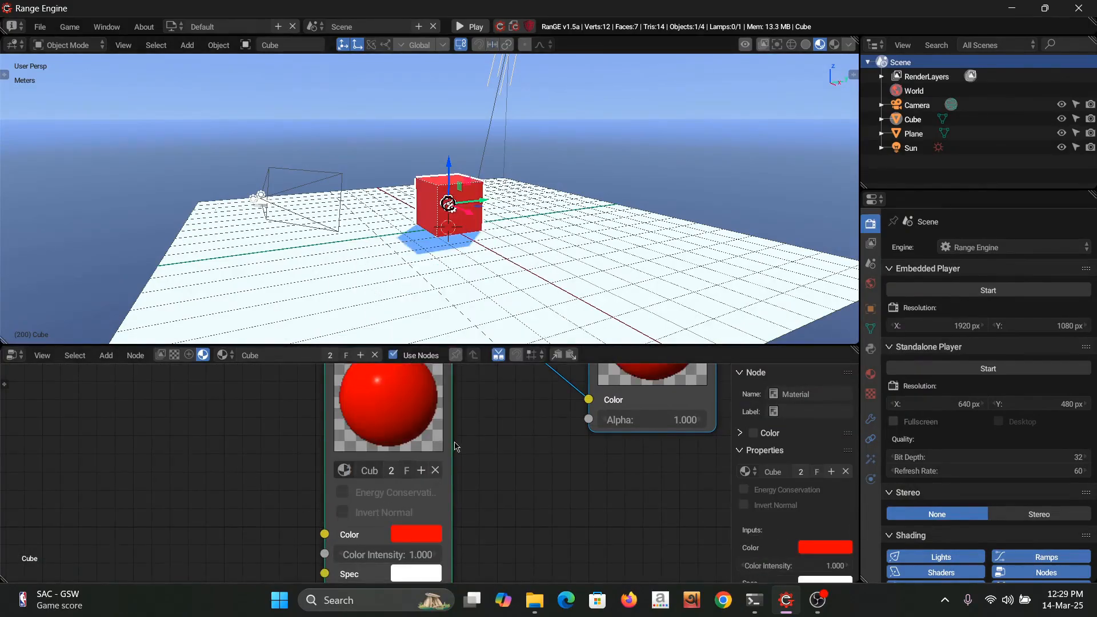
Move the Output node well away from the Material node and collapse the Material node
scroll(456, 447, "down", 6)
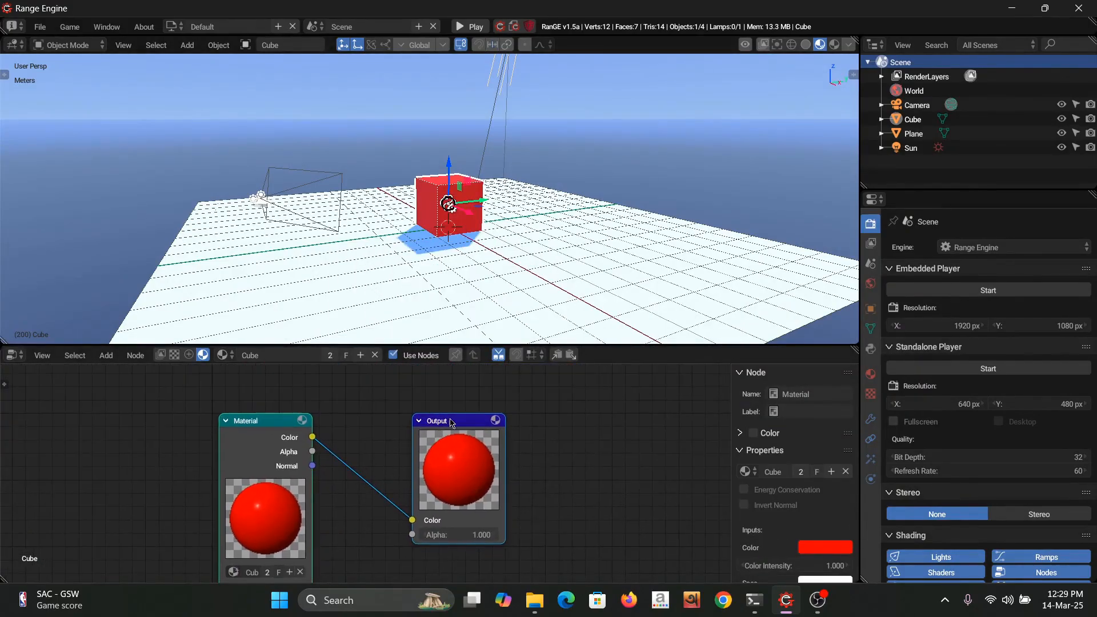
left_click_drag(452, 423, 706, 404)
left_click(226, 421)
middle_click_drag(348, 472, 336, 458)
Add a Camera Data node below the Material node and connect its View Distance output to the Output node's Alpha
key("shift+a")
mouse_move(336, 458)
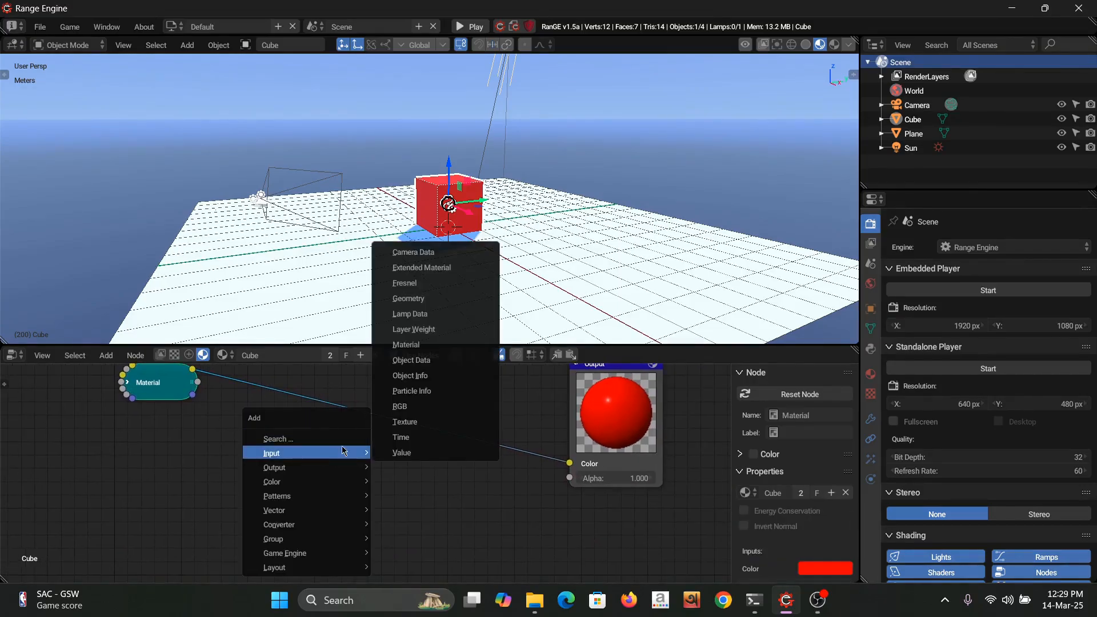
left_click(413, 252)
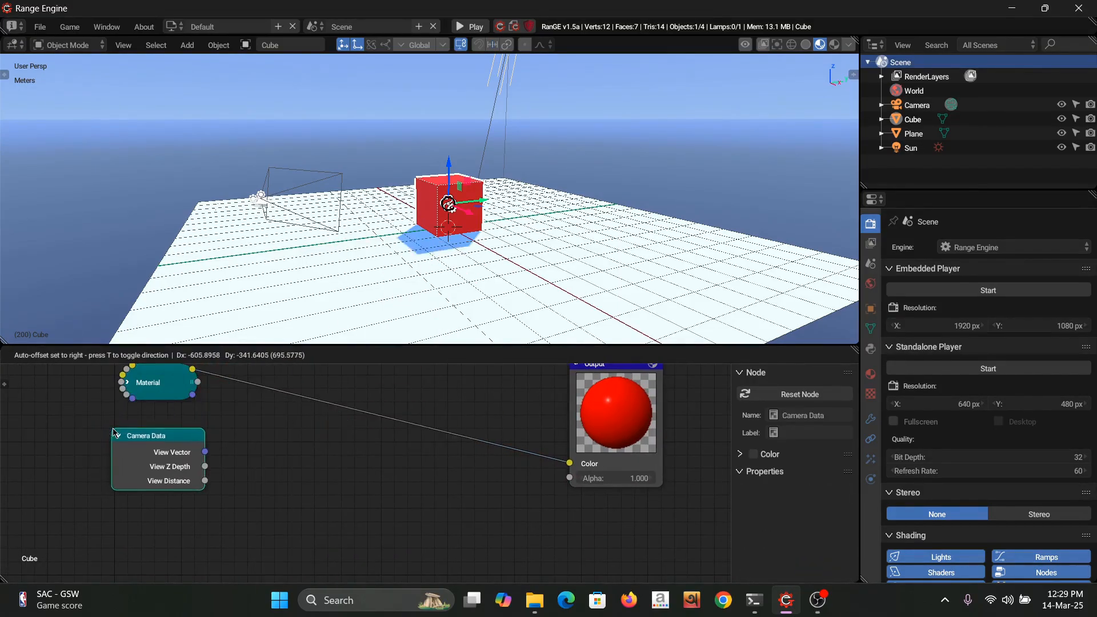
left_click(115, 433)
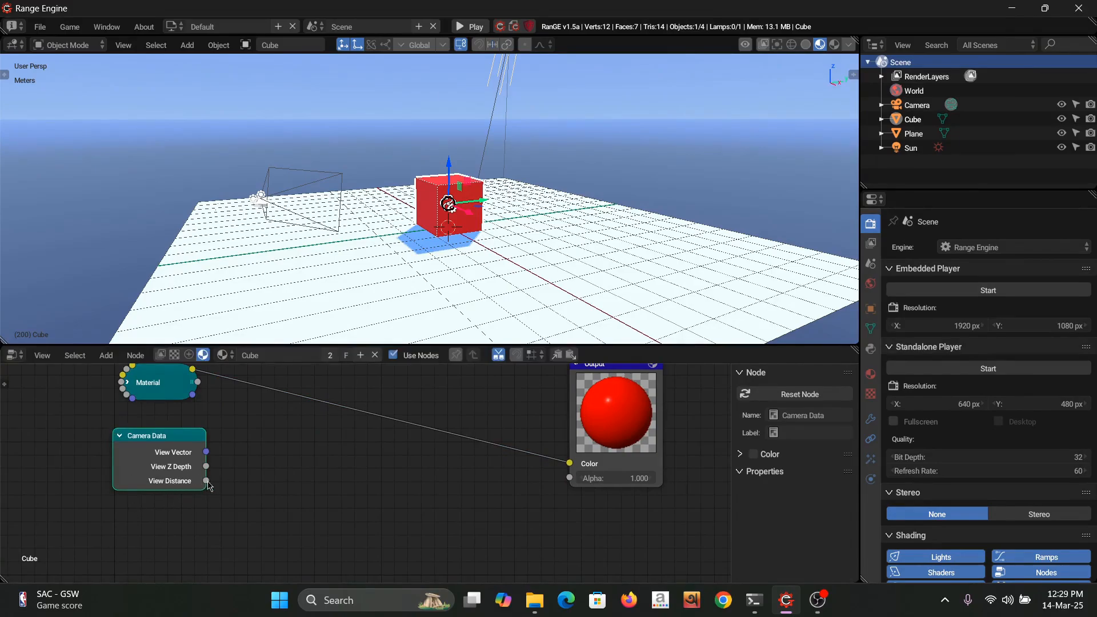
left_click_drag(207, 483, 583, 462)
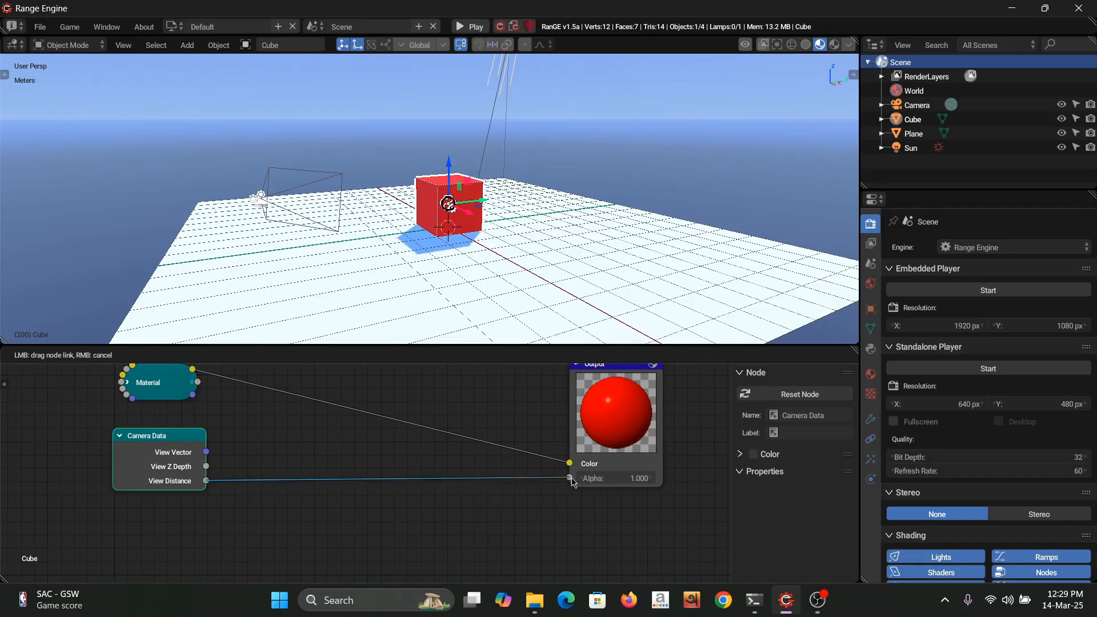
left_click_drag(574, 483, 571, 479)
Enable Transparency in the Render Pipeline Options of the cube's material, with the cube framed in the 3D view
scroll(449, 228, "up", 8)
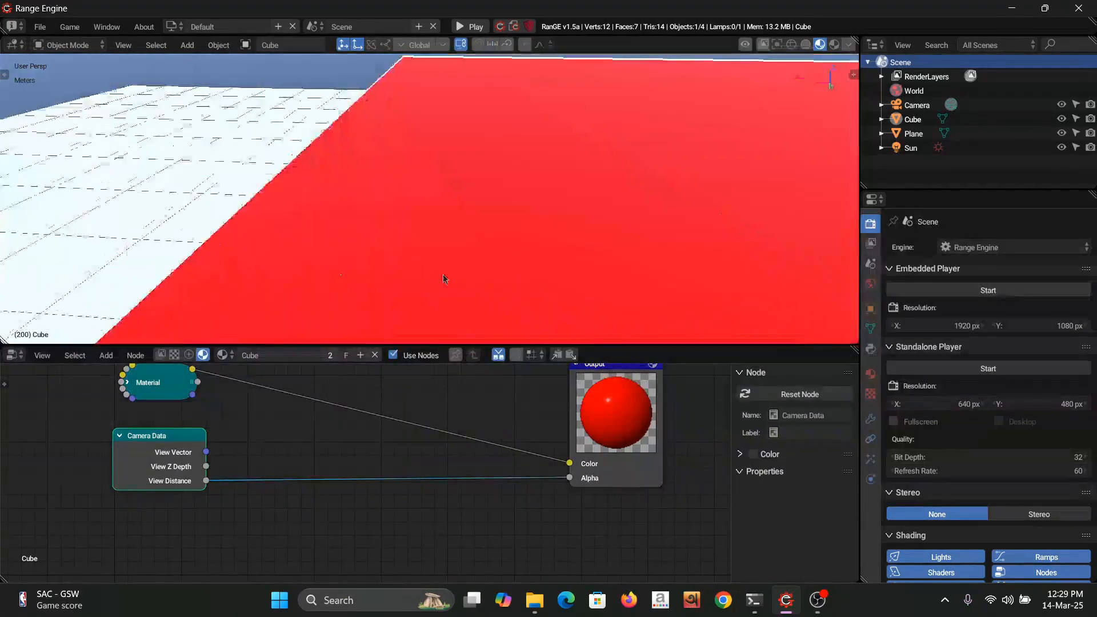
middle_click_drag(443, 276, 492, 275)
key("KP_Decimal")
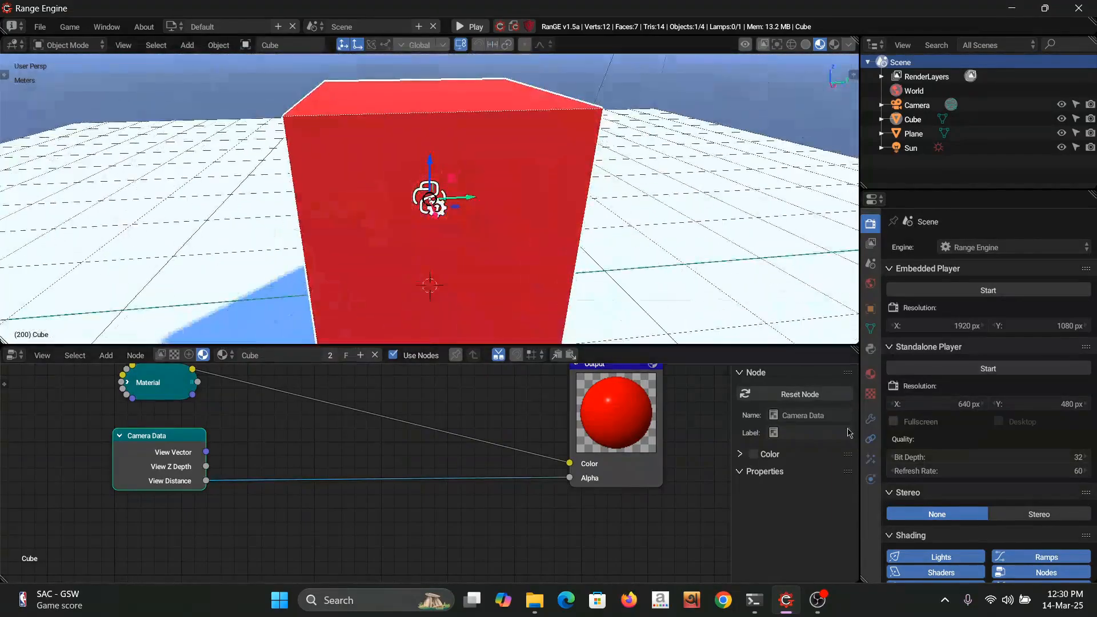
left_click(871, 373)
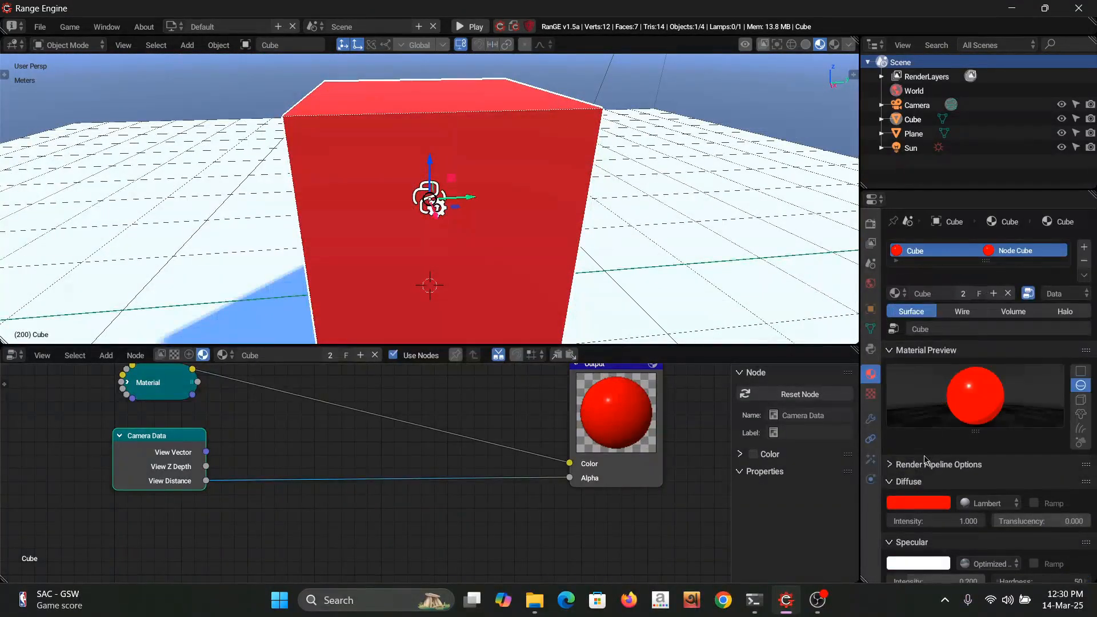
left_click(913, 465)
left_click(895, 486)
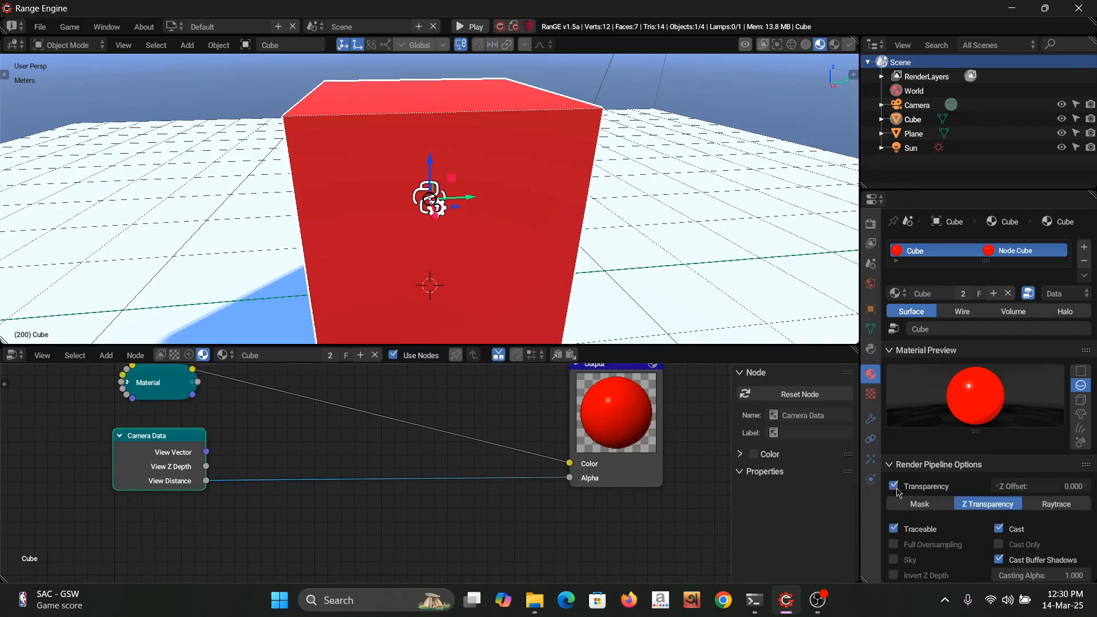
Examine the cube's transparency from near and far in the 3D view
scroll(432, 212, "up", 2)
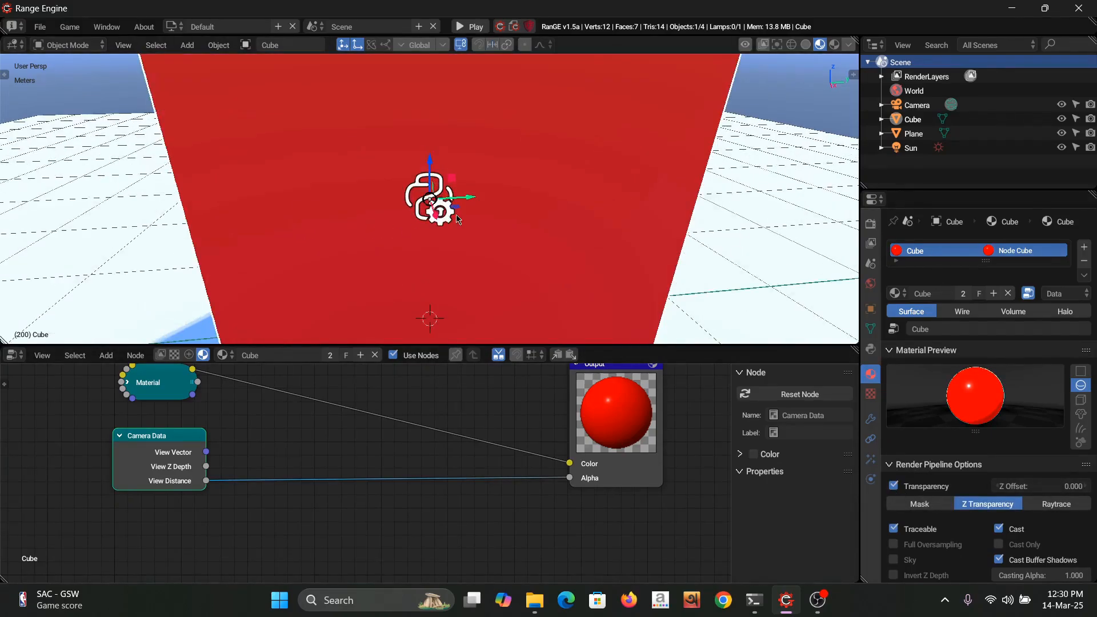
middle_click_drag(454, 215, 480, 230)
scroll(487, 227, "up", 2)
scroll(487, 226, "down", 1)
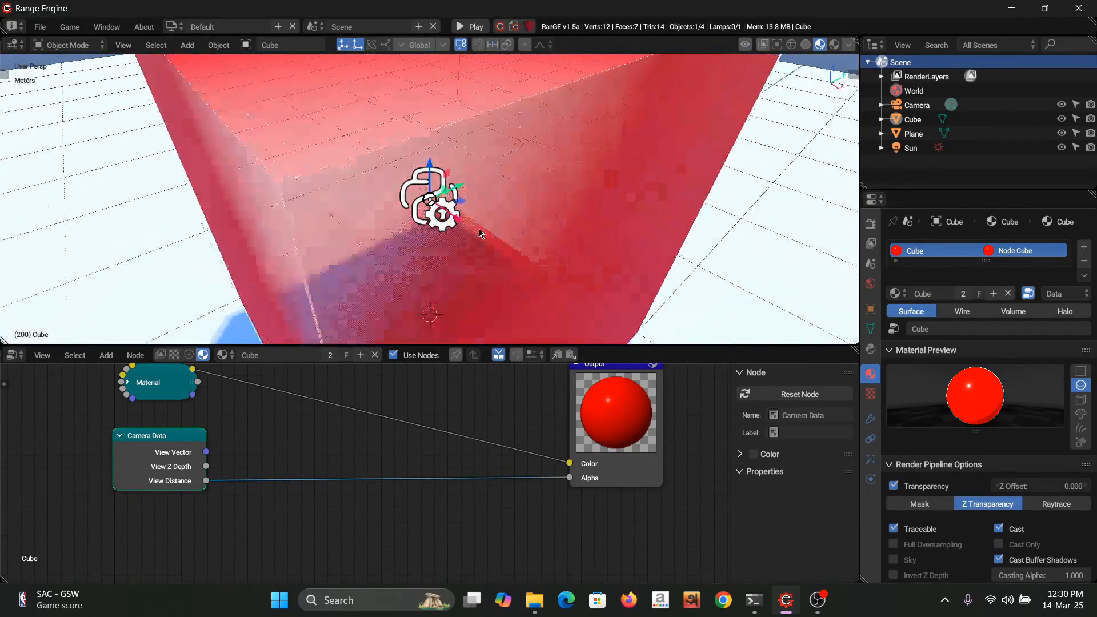
scroll(481, 230, "up", 2)
scroll(486, 226, "down", 5)
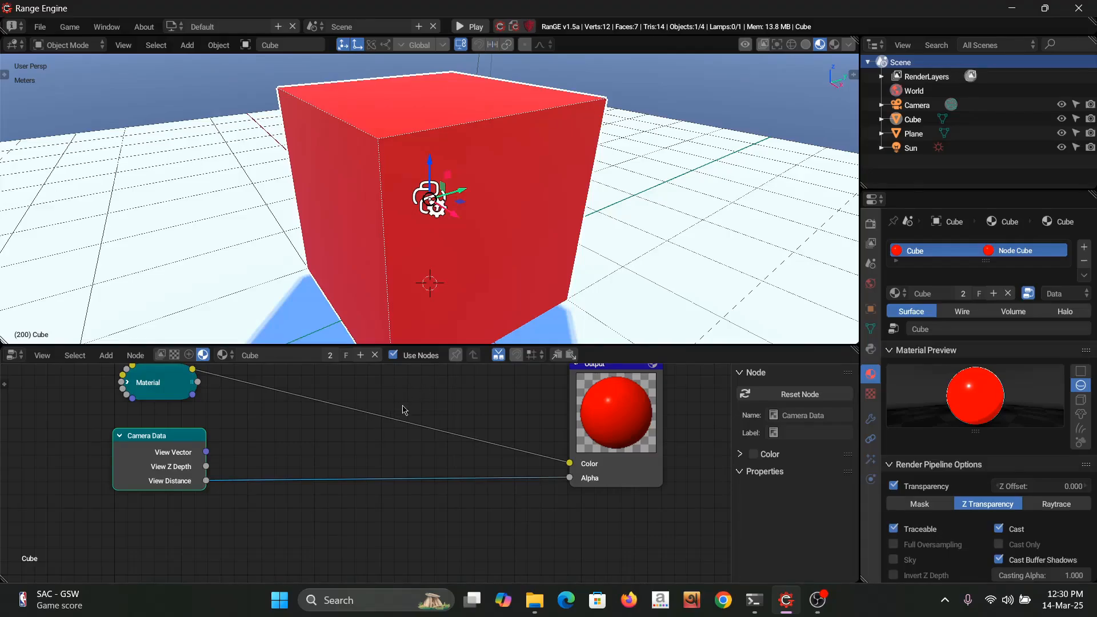
Insert a Math node on the link between Camera Data's View Distance and the Output node's Alpha
key("shift+a")
mouse_move(338, 484)
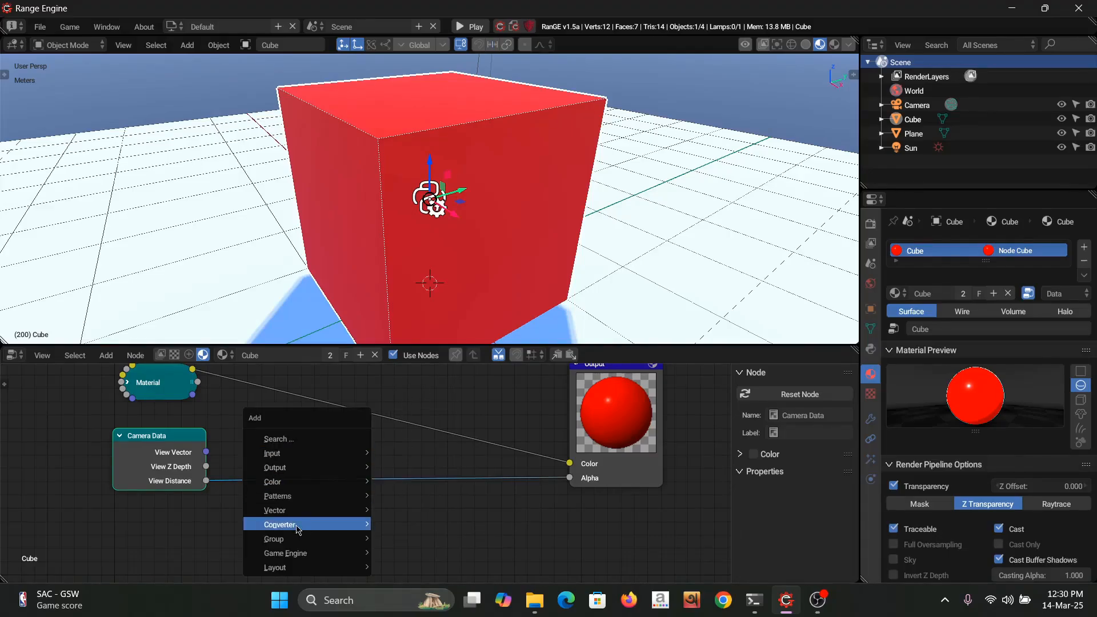
mouse_move(290, 526)
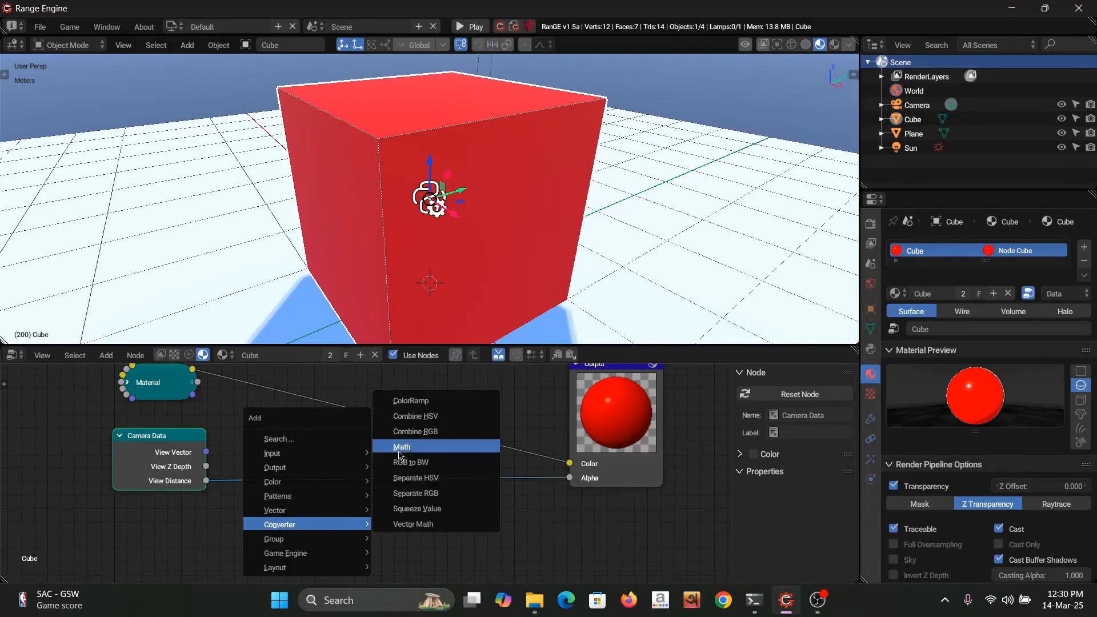
left_click(430, 447)
left_click(463, 487)
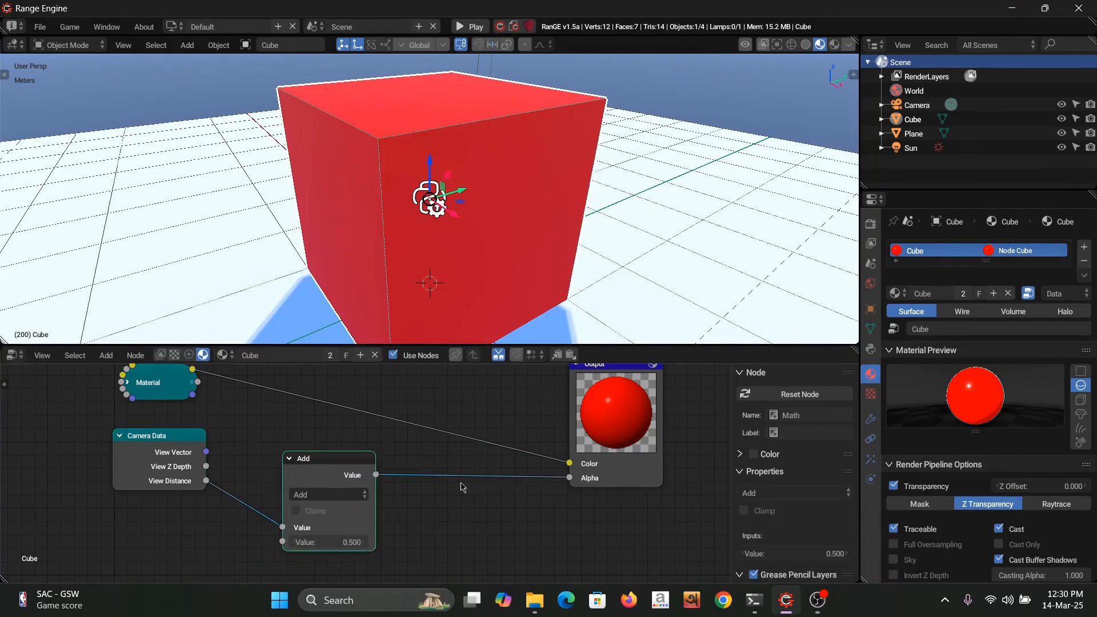
Set the Math node's operation to Divide with a second value of 4.000
scroll(486, 457, "up", 2)
left_click(400, 432)
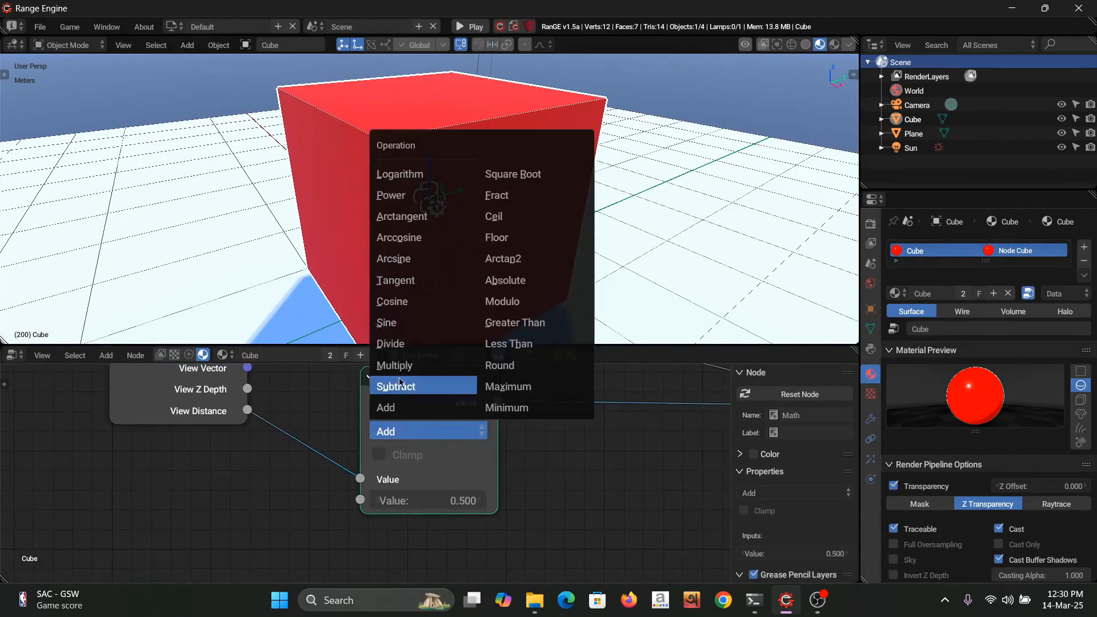
left_click(400, 345)
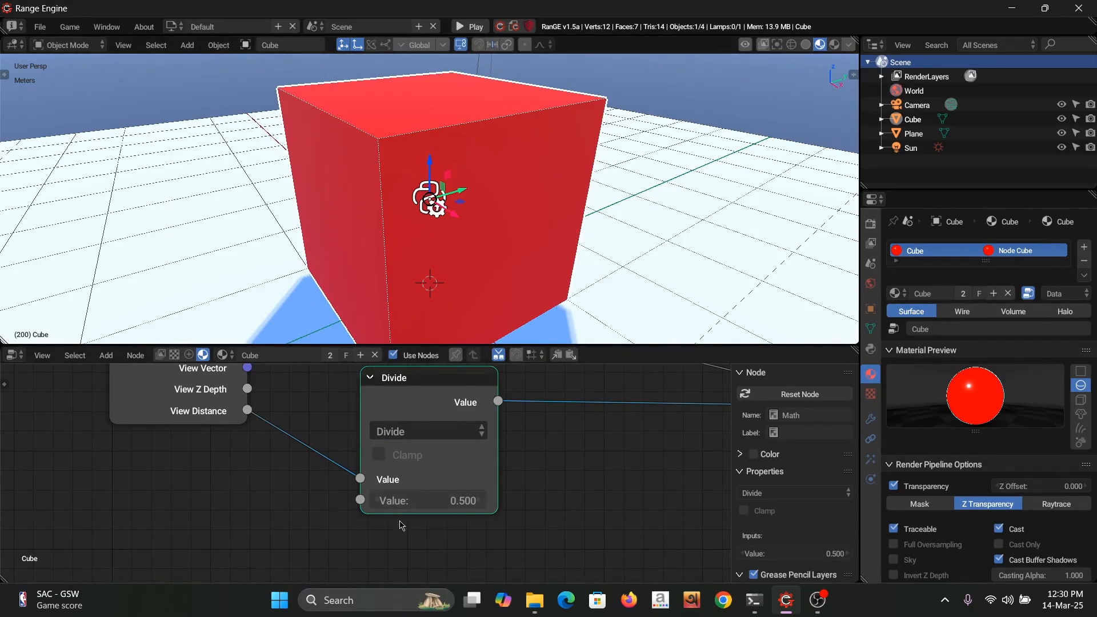
left_click(427, 493)
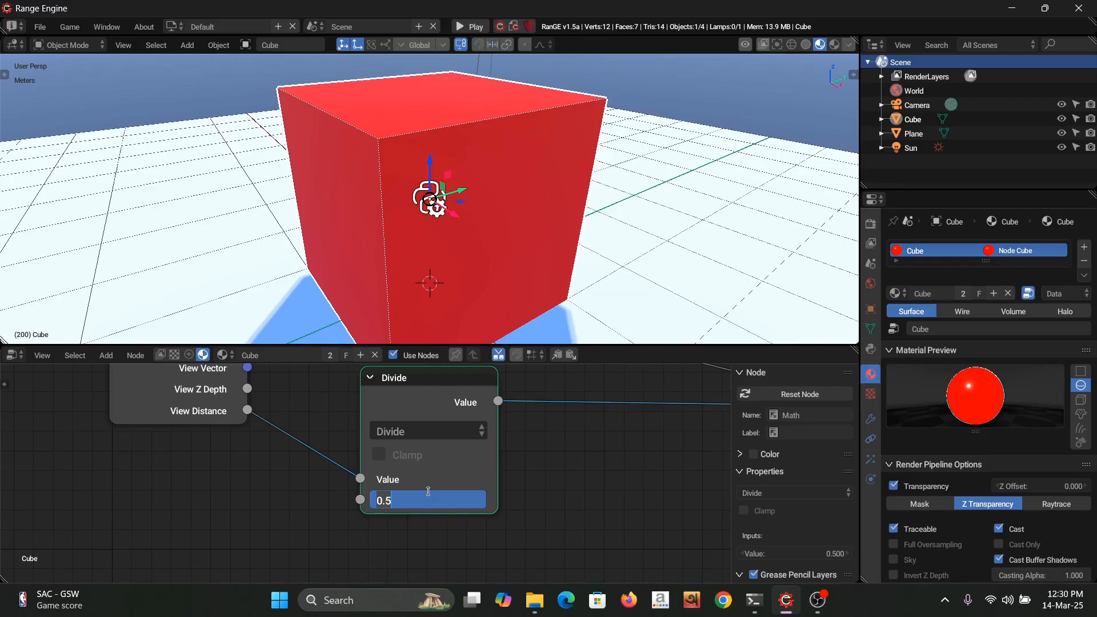
type("4")
key("Return")
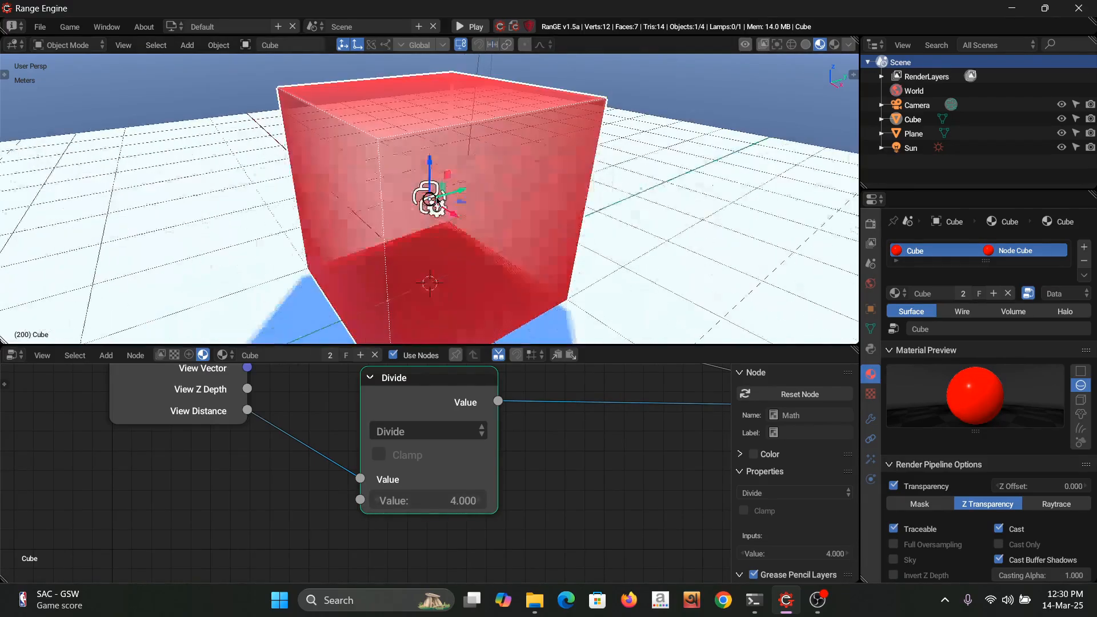
Examine how the cube fades with distance, from near and far and from another angle in the 3D view
scroll(398, 214, "up", 4)
middle_click_drag(399, 215, 449, 188)
scroll(479, 199, "down", 6)
scroll(471, 201, "up", 8)
scroll(437, 247, "down", 5)
scroll(561, 147, "down", 3)
scroll(558, 147, "up", 6)
scroll(554, 166, "down", 3)
scroll(553, 169, "down", 4)
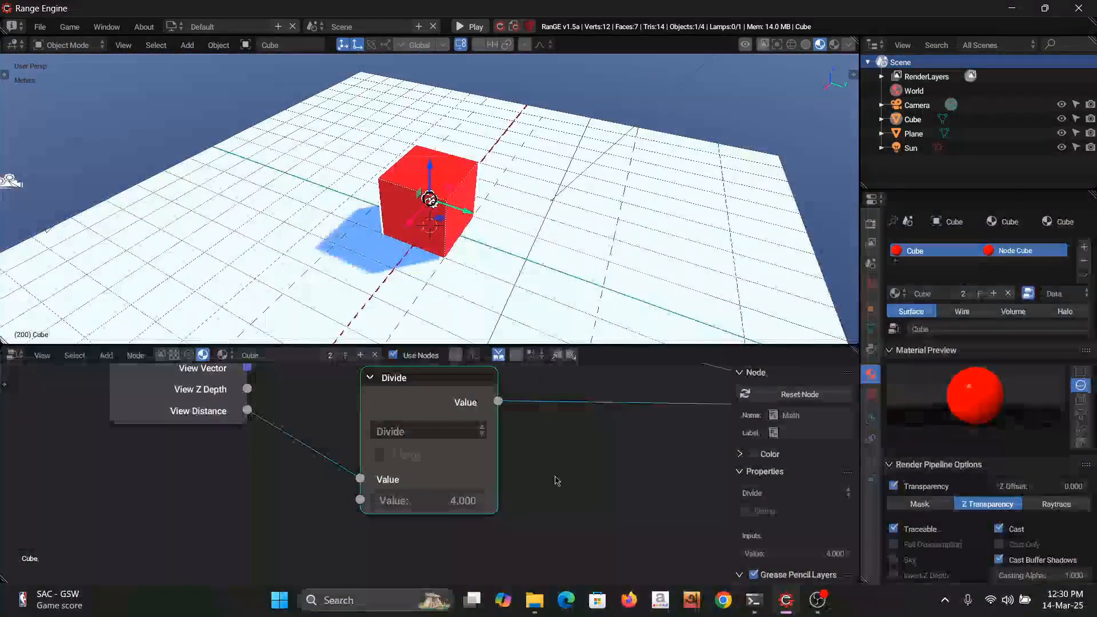
Insert a ColorRamp node on the link between the Divide node's Value and the Output node's Alpha
middle_click_drag(700, 384, 468, 400)
middle_click_drag(552, 478, 604, 510)
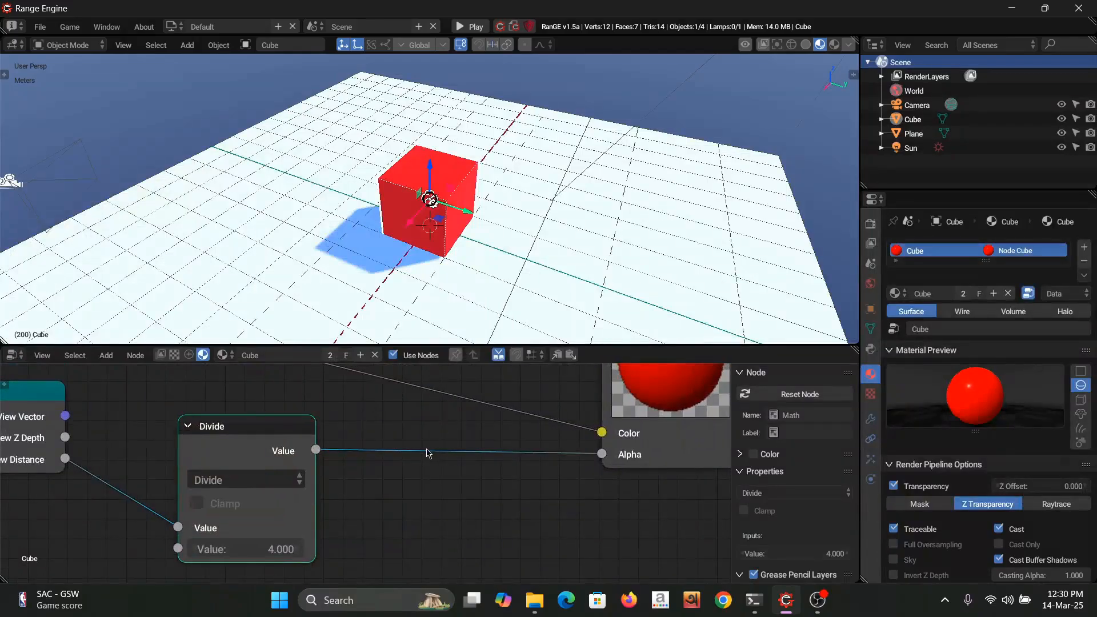
key("shift+a")
mouse_move(428, 451)
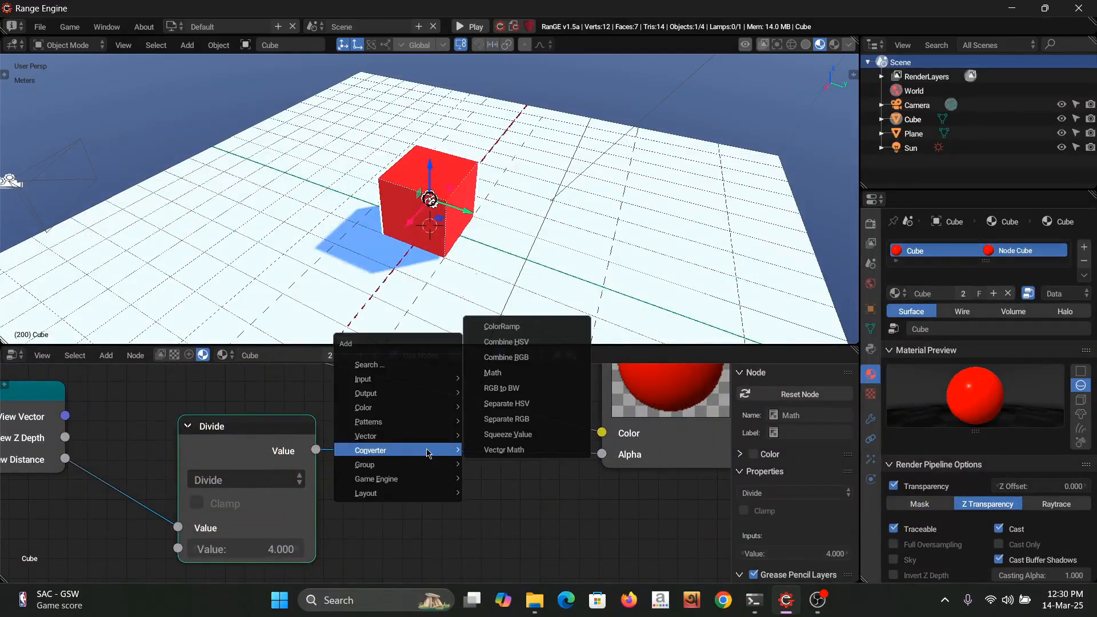
left_click(499, 330)
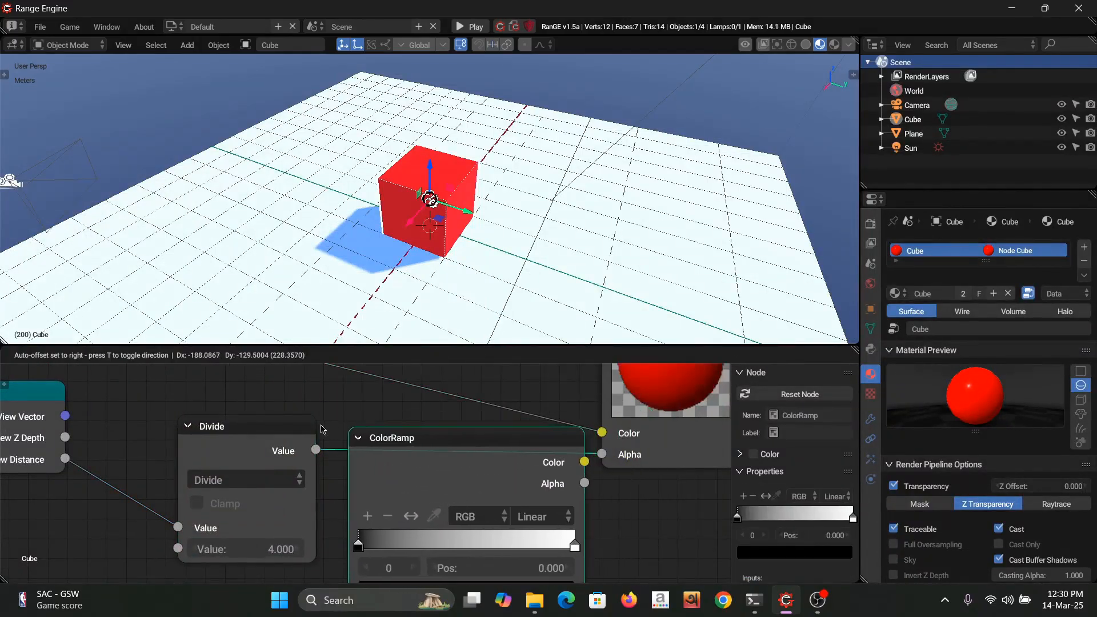
left_click(570, 474)
Move the ColorRamp's black stop to about 0.417 and its white stop to about 0.457
scroll(298, 513, "up", 3)
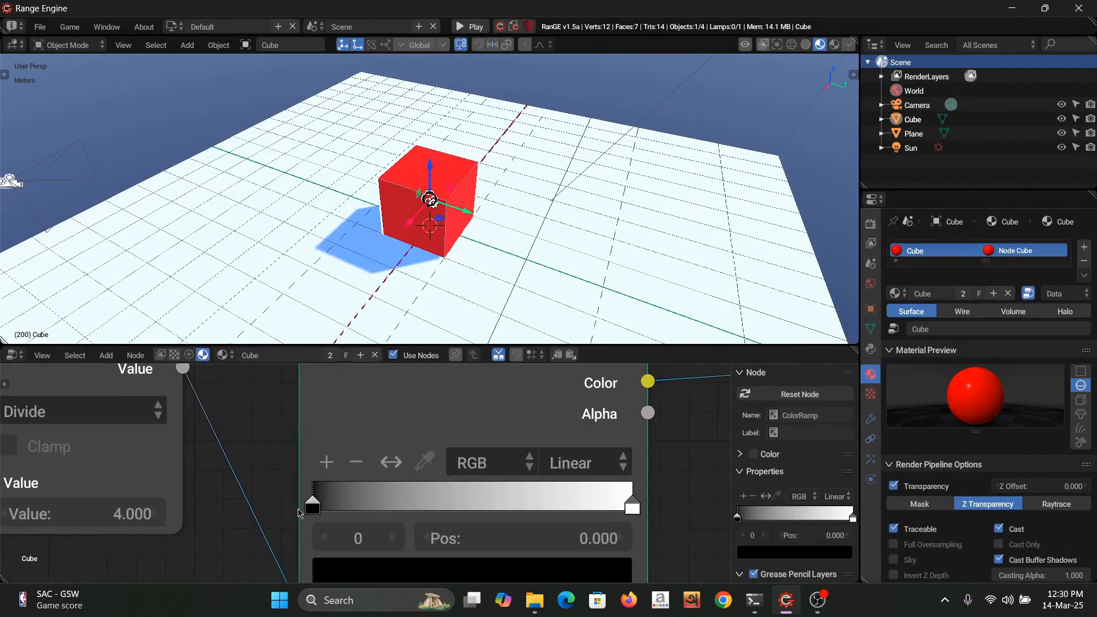
left_click_drag(320, 511, 454, 498)
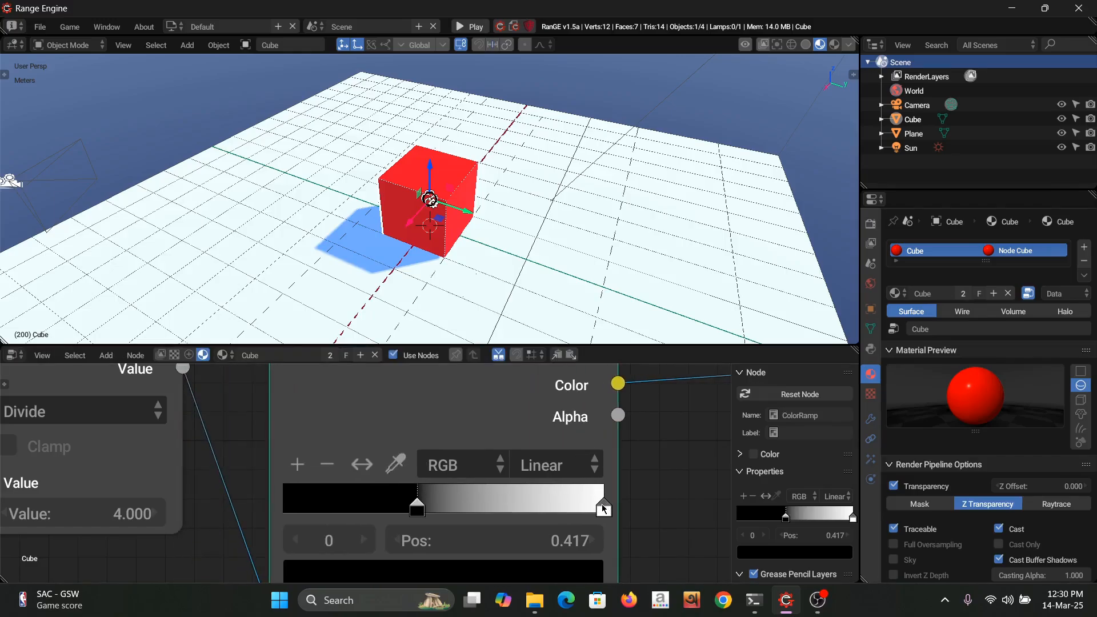
left_click_drag(601, 507, 427, 509)
Examine the cube's transparency cutoff up close in the 3D view and in a short game run
scroll(421, 280, "up", 8)
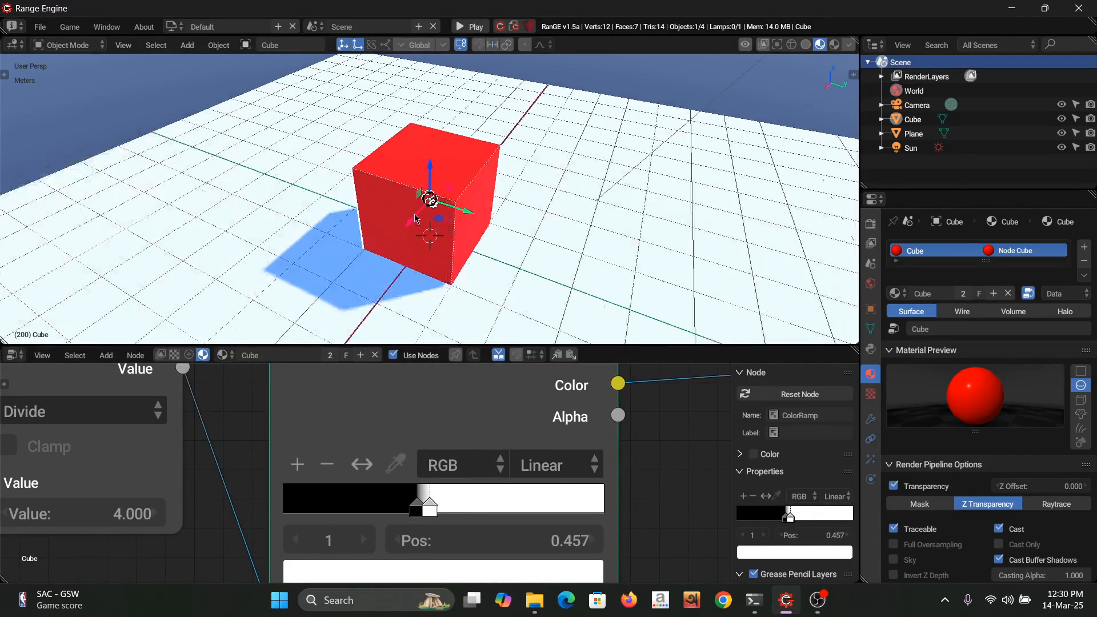
mouse_move(347, 234)
middle_mouse_down()
mouse_move(276, 228)
mouse_move(376, 218)
mouse_move(343, 228)
mouse_move(373, 231)
mouse_move(344, 234)
middle_mouse_up()
scroll(344, 234, "down", 2)
scroll(335, 230, "up", 1)
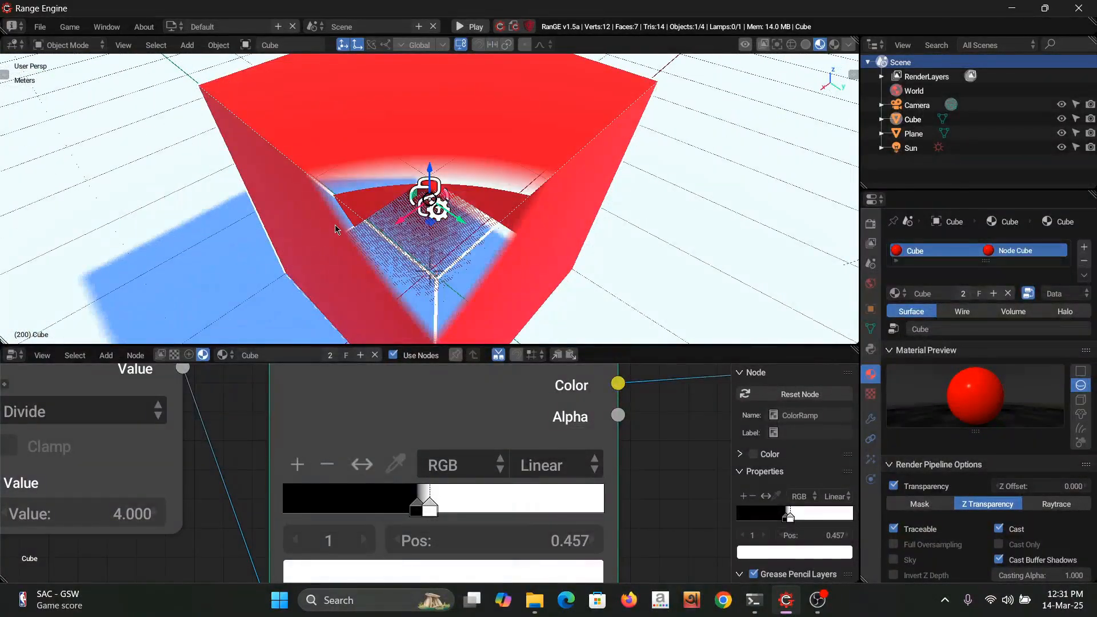
left_click(475, 29)
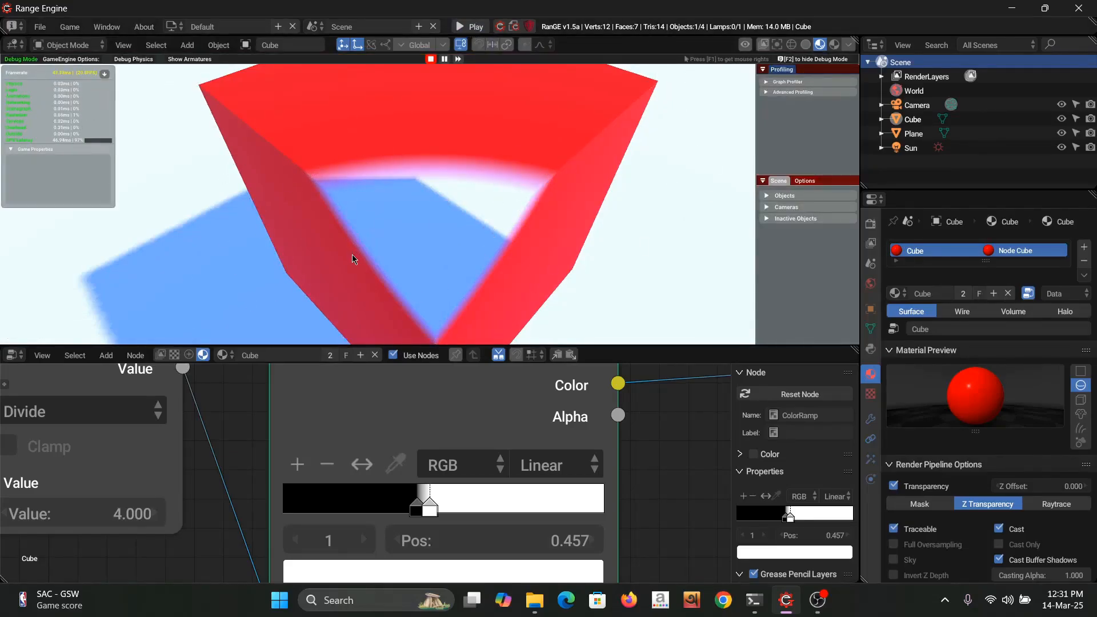
key("Escape")
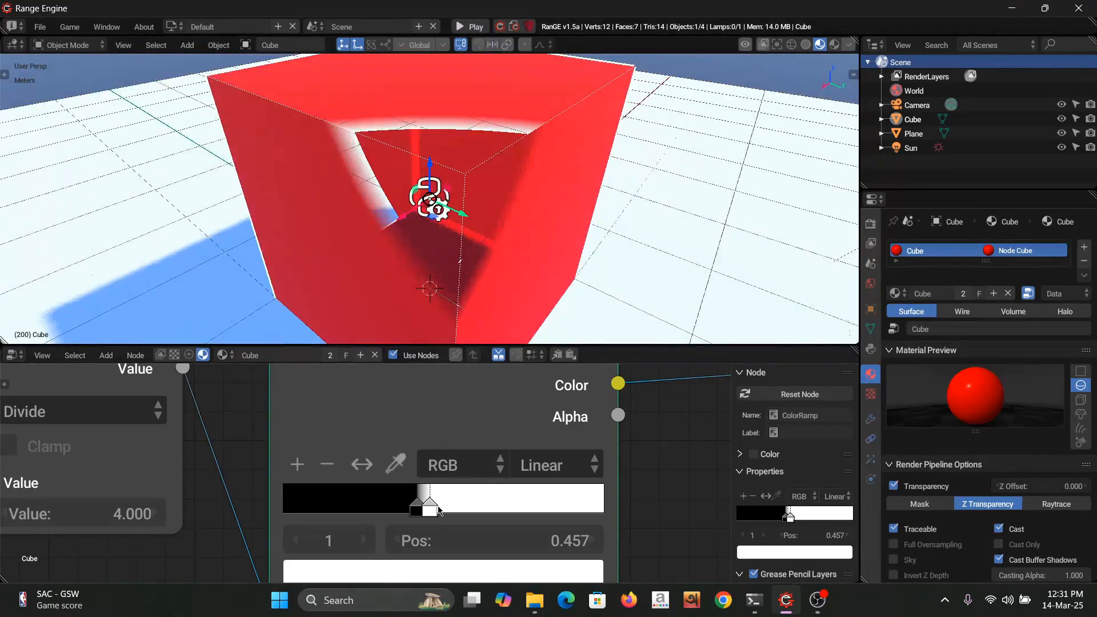
Return the ColorRamp's black stop to 0.000 and white stop to 1.000, then check the cube from near and far
left_click_drag(459, 513, 614, 509)
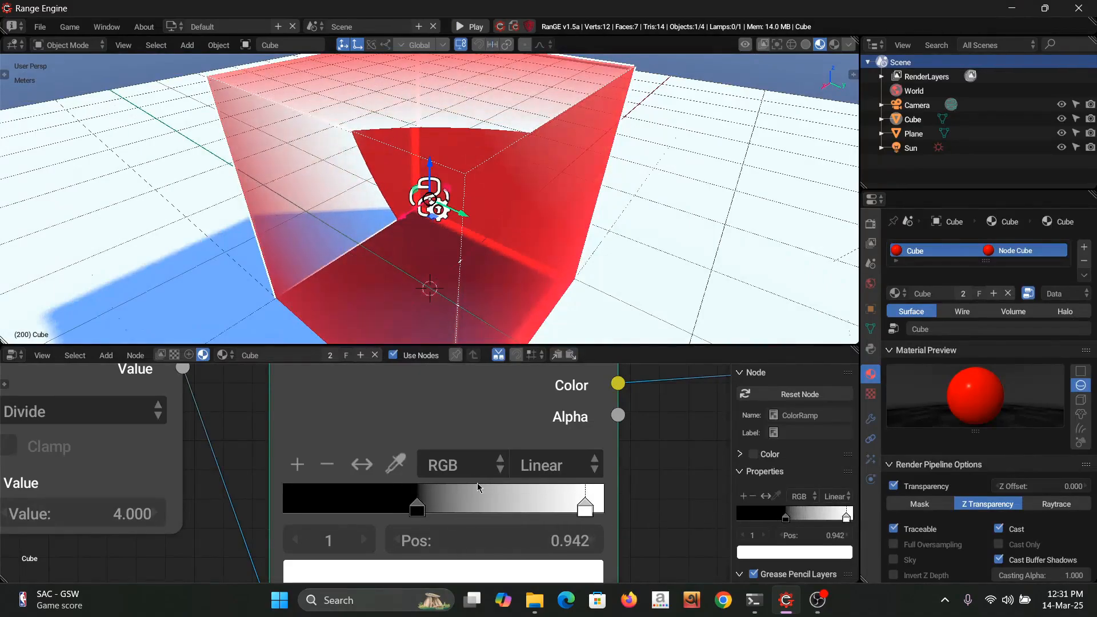
left_click_drag(419, 516, 280, 514)
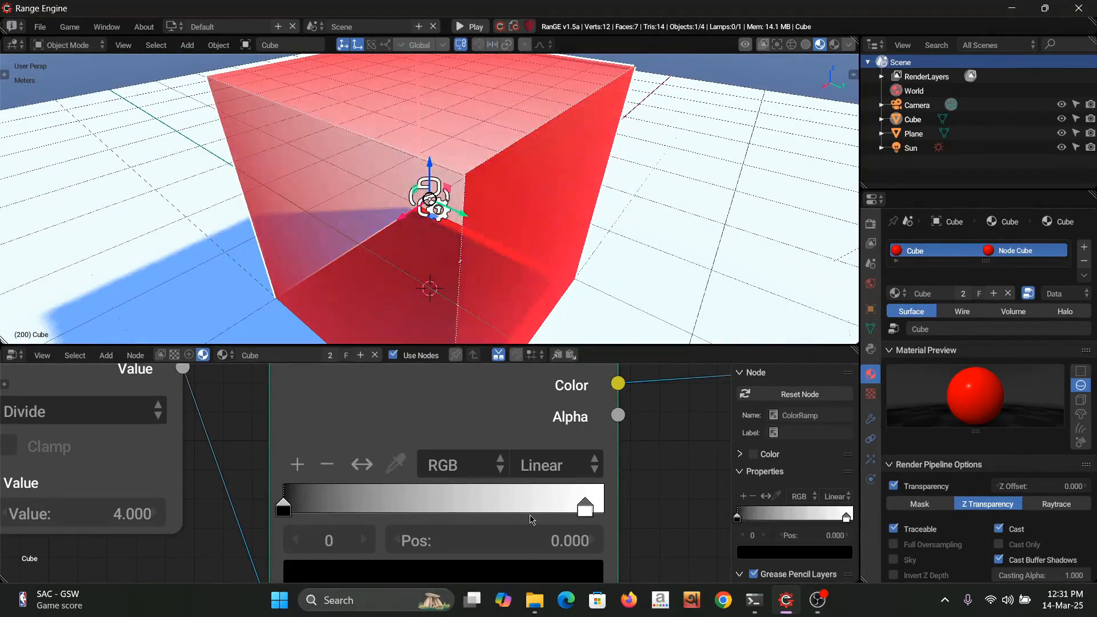
left_click_drag(589, 513, 613, 510)
scroll(496, 157, "down", 5)
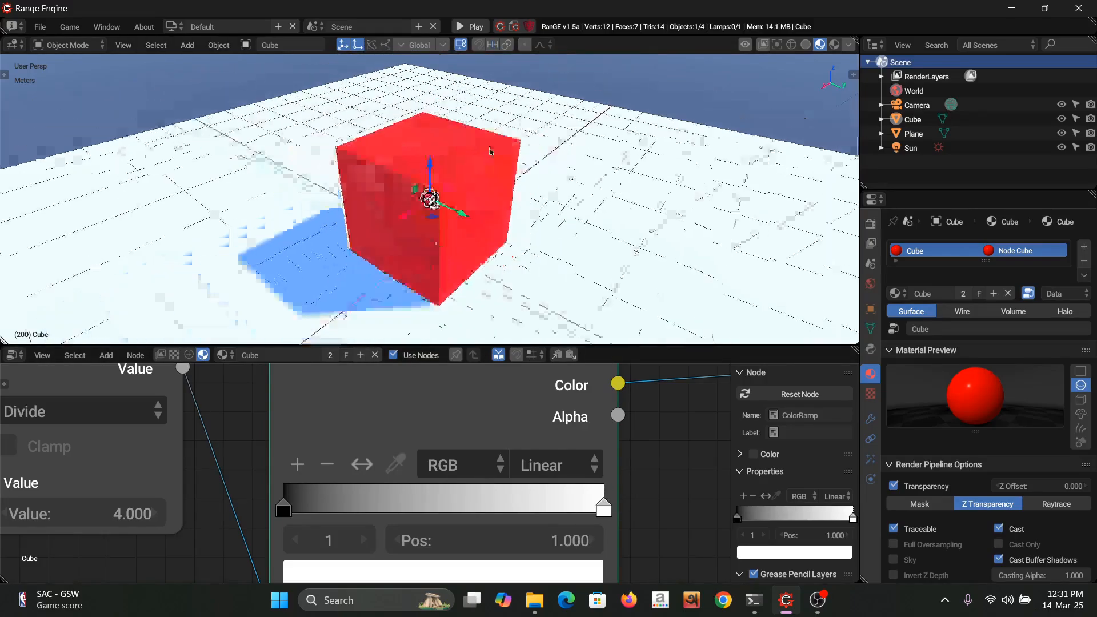
middle_click_drag(490, 150, 545, 142)
scroll(508, 148, "up", 6)
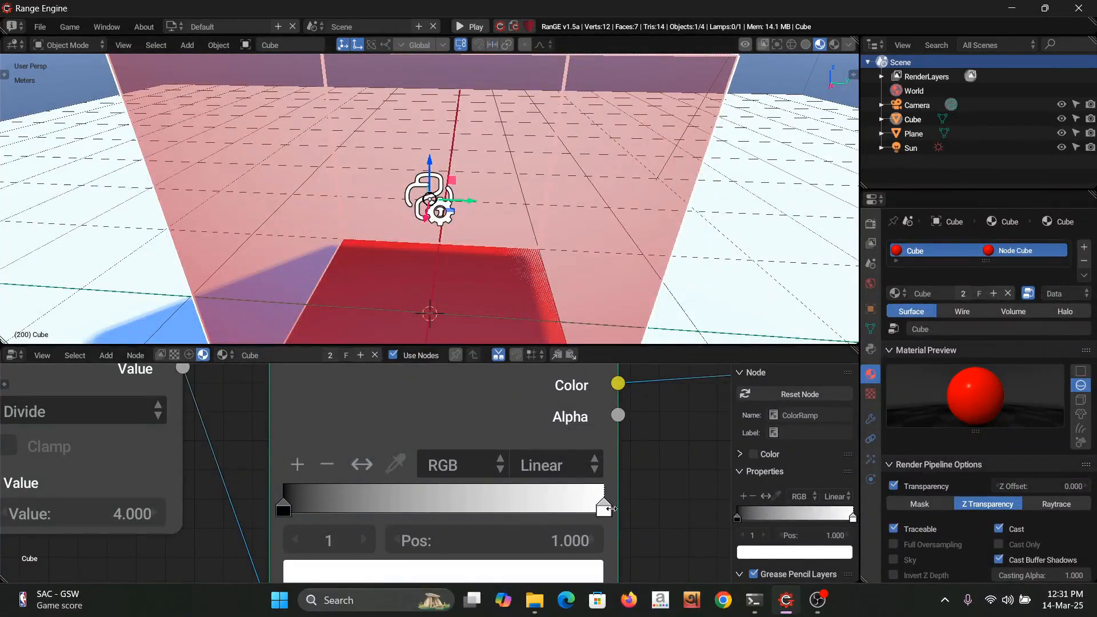
Reverse the ColorRamp with white at 0.000 and black at 1.000, and check the cube from near and far
left_click_drag(605, 513, 654, 493)
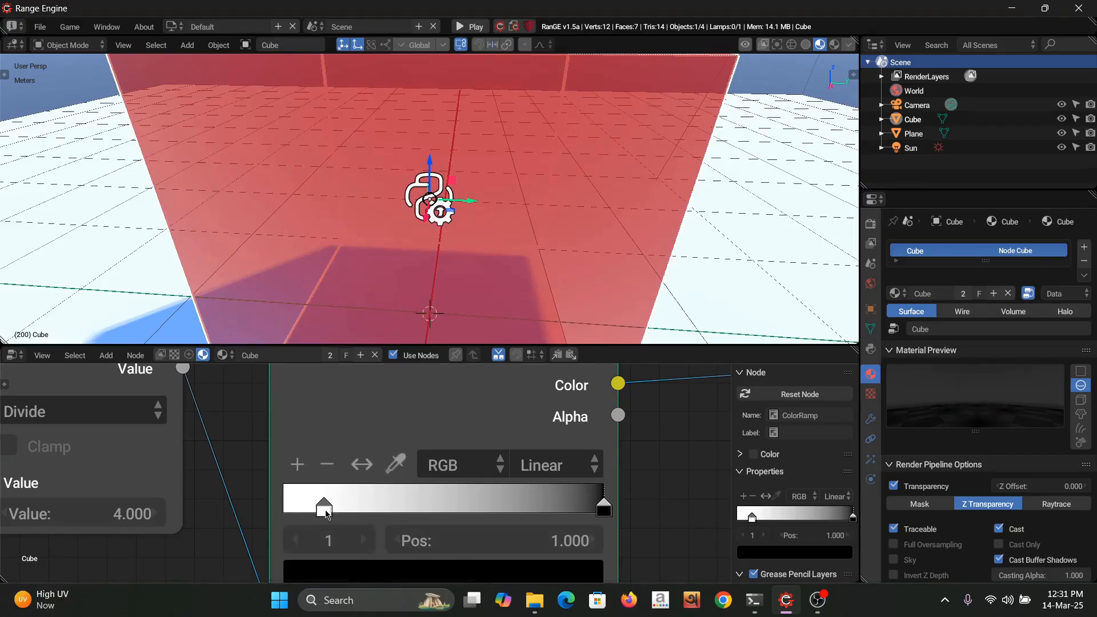
left_click_drag(324, 508, 282, 508)
scroll(480, 220, "down", 5)
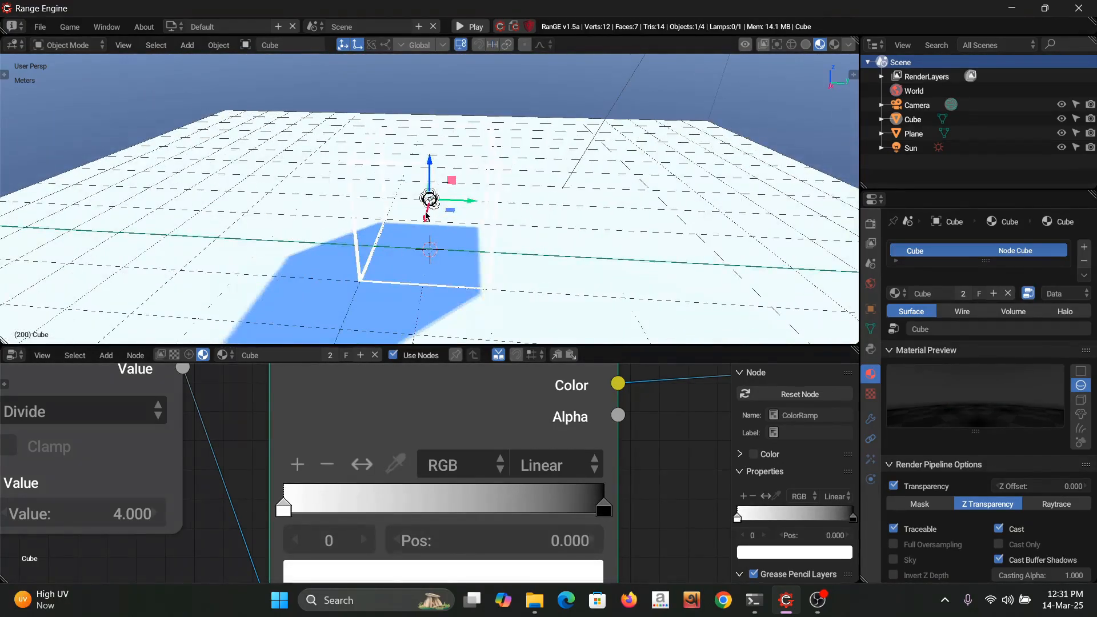
scroll(426, 217, "up", 6)
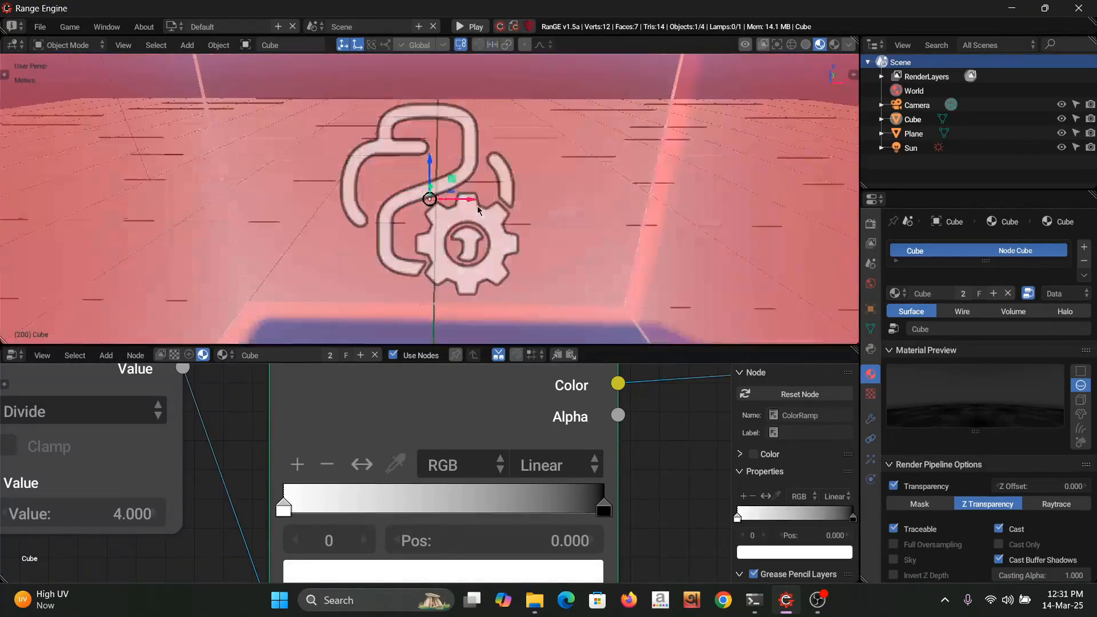
scroll(478, 206, "down", 6)
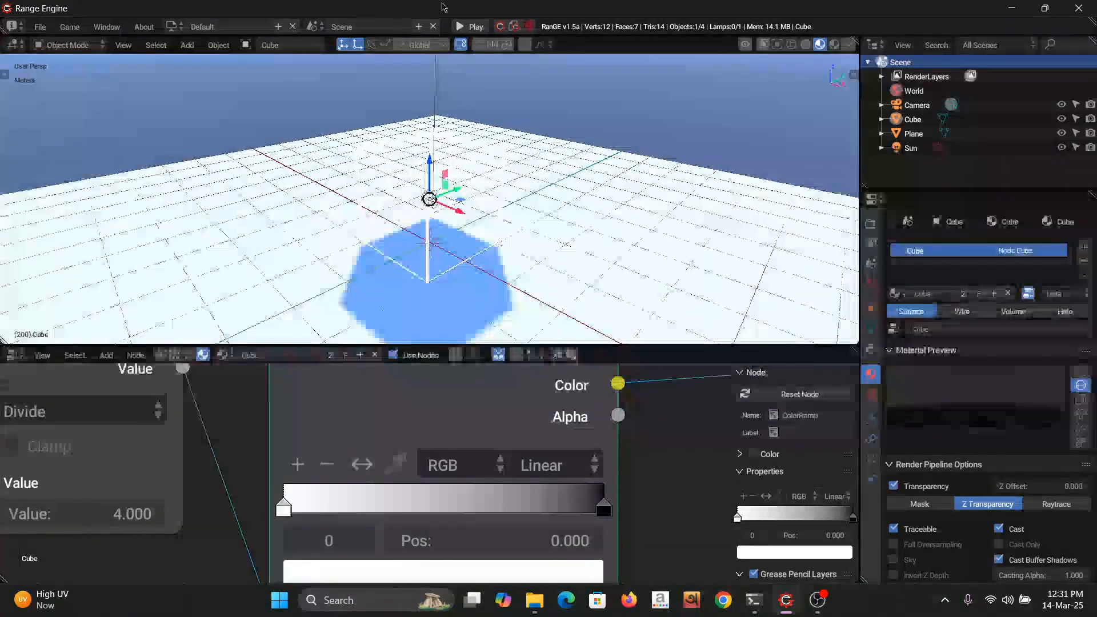
Run the game and fly the Editor Camera toward and away from the cube to examine its fade, then stop the game
left_click(470, 26)
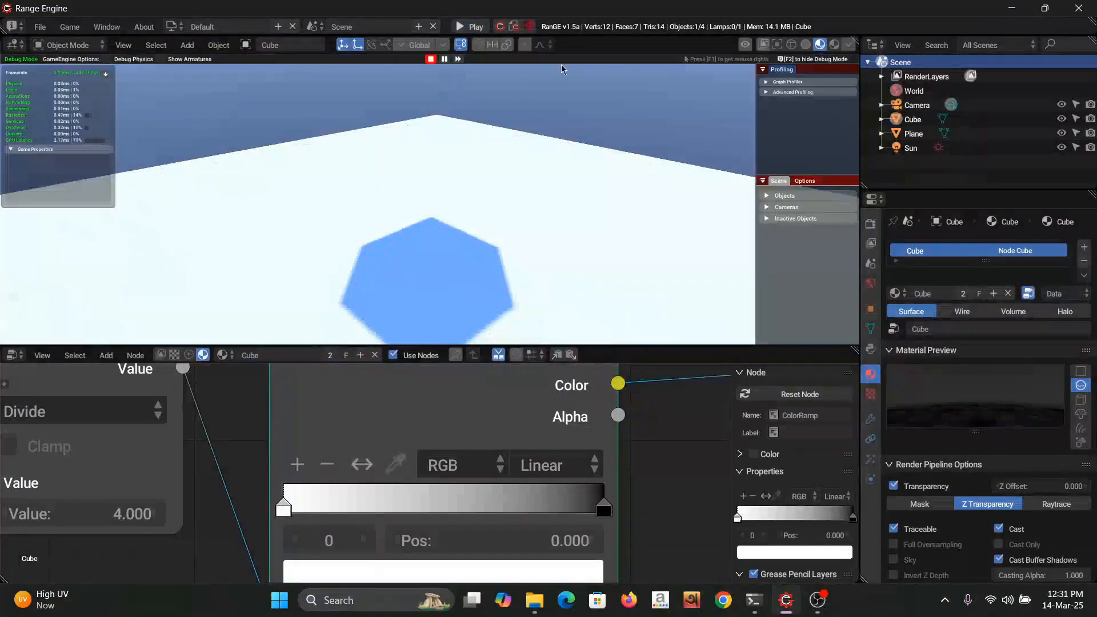
left_click(808, 207)
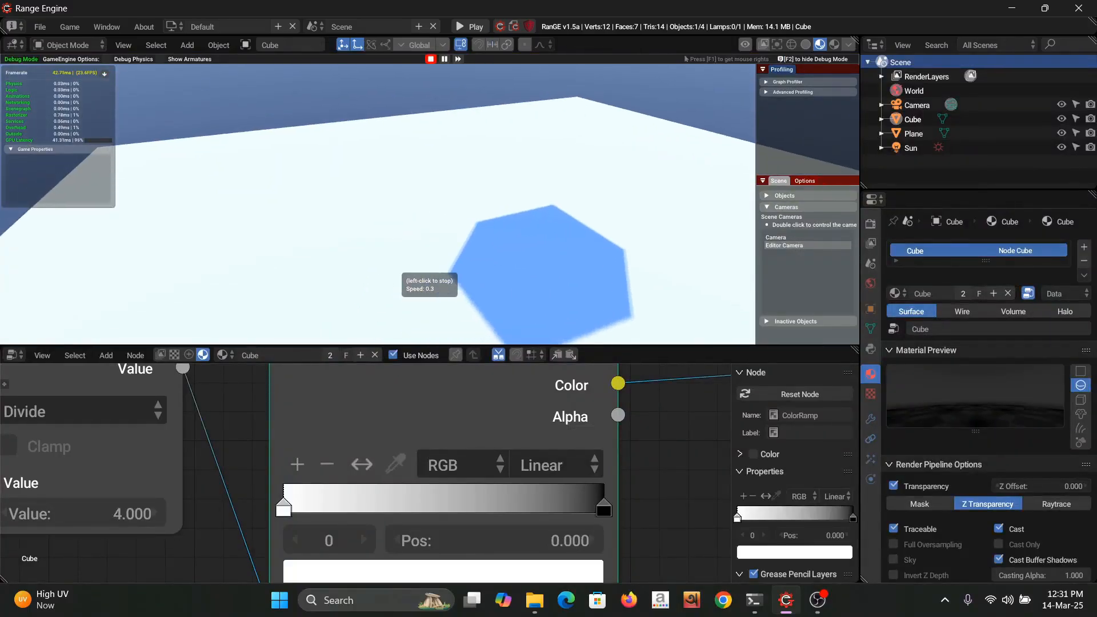
key("s")
key("w")
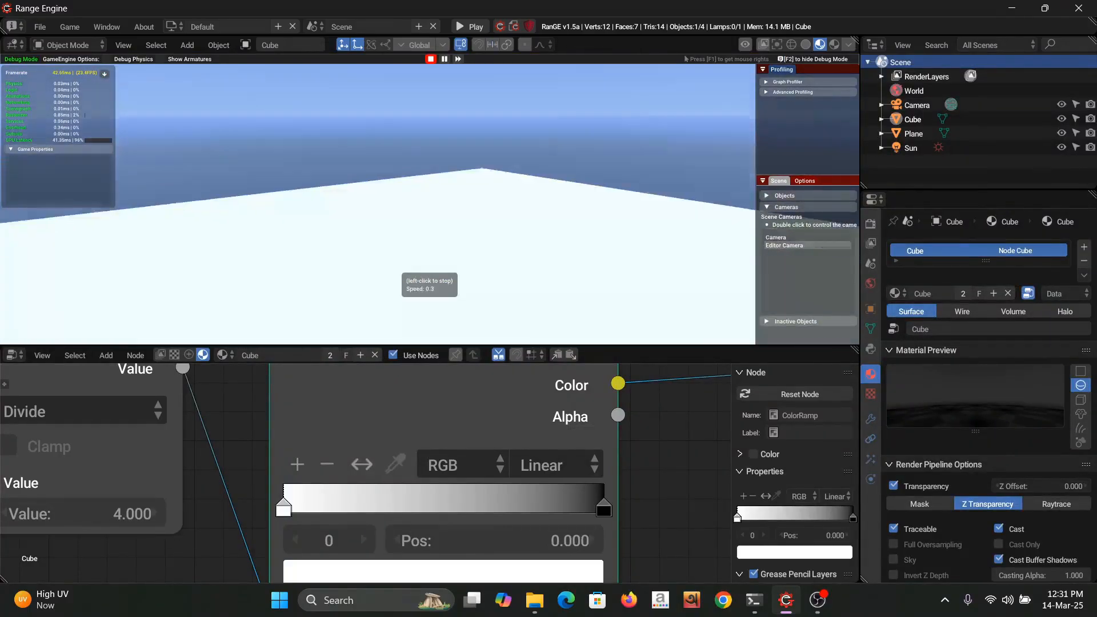
key("s")
scroll(430, 204, "up", 1)
key("w")
key("s")
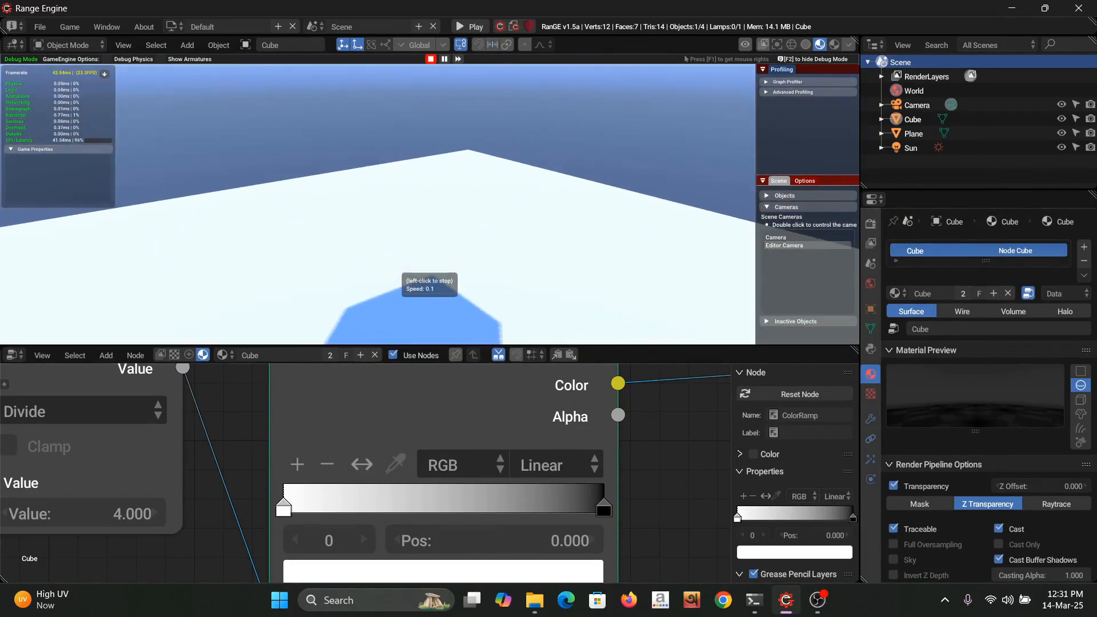
scroll(430, 204, "down", 3)
key("w")
key("s")
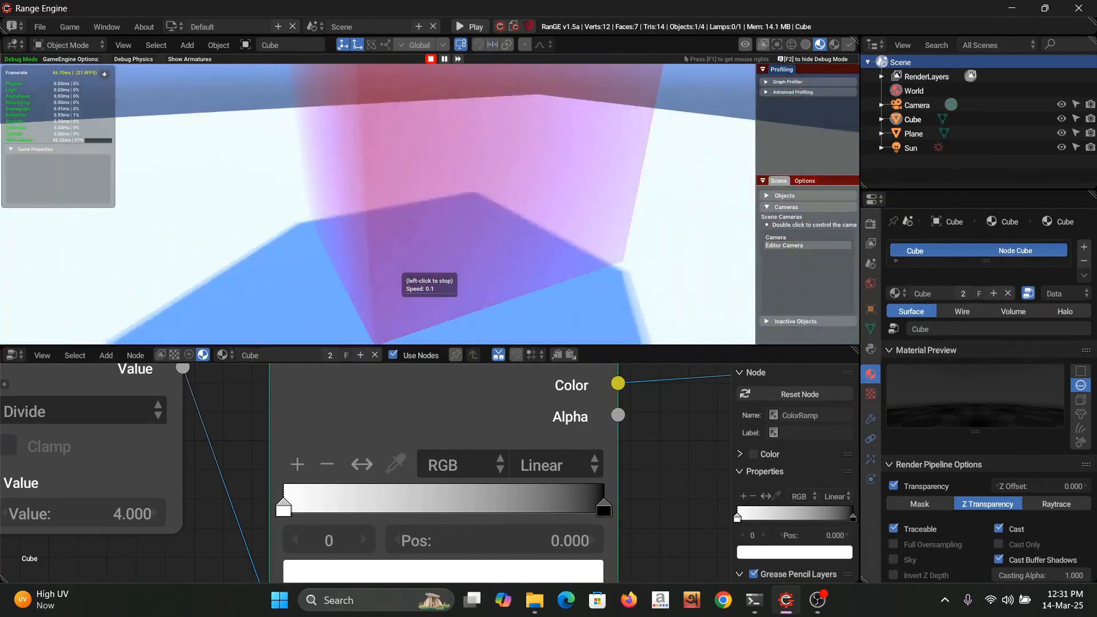
key("w")
key("s")
key("w")
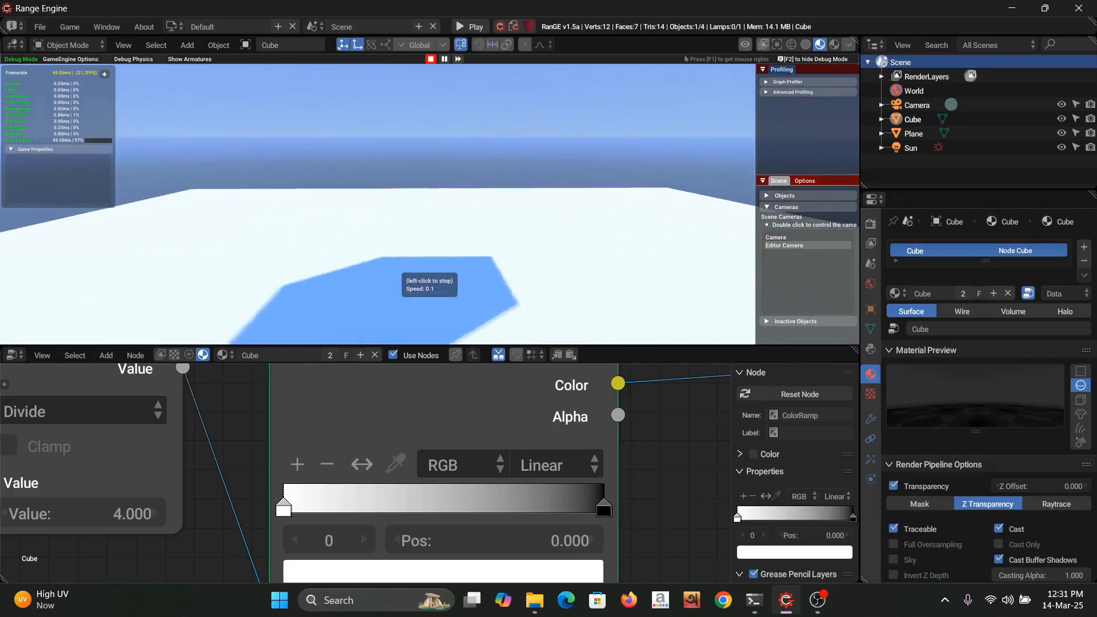
key("Escape")
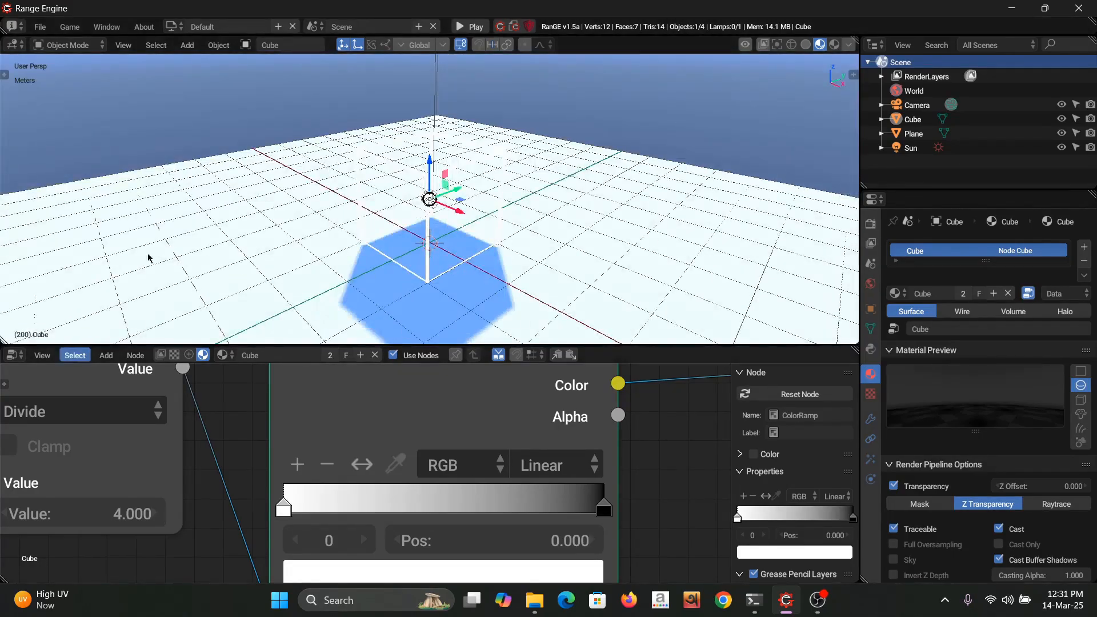
Insert a duplicate of the Divide node between the ColorRamp's Color and the Output's Alpha, with Clamp enabled and a value of 1.000
scroll(579, 466, "down", 3)
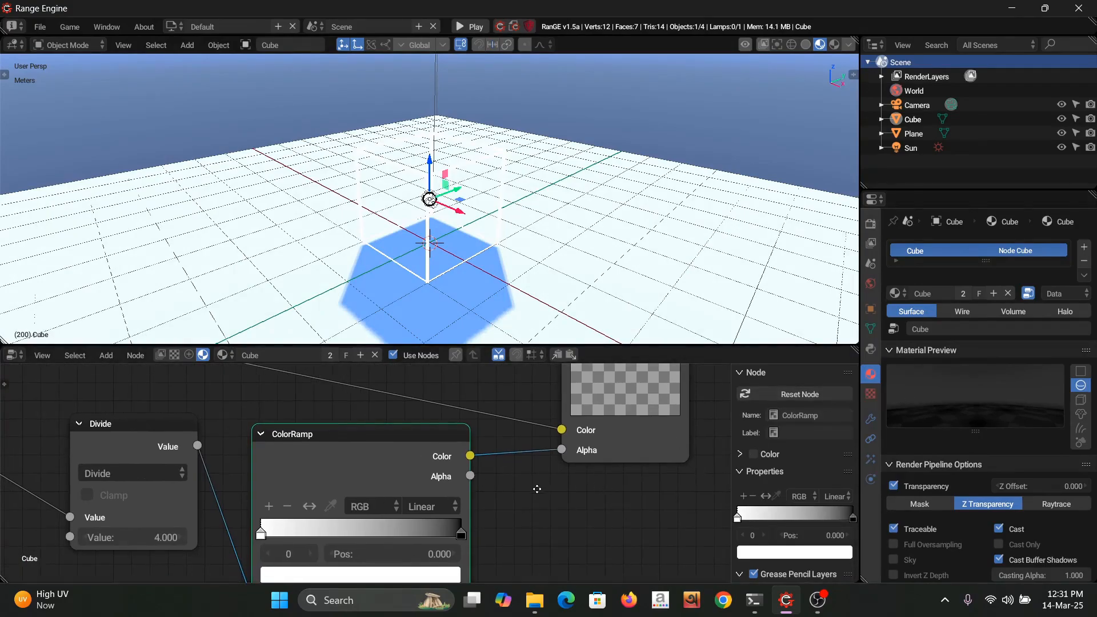
middle_click_drag(569, 411, 559, 435)
middle_click_drag(425, 478, 446, 490)
middle_click_drag(337, 495, 430, 450)
left_click(145, 419)
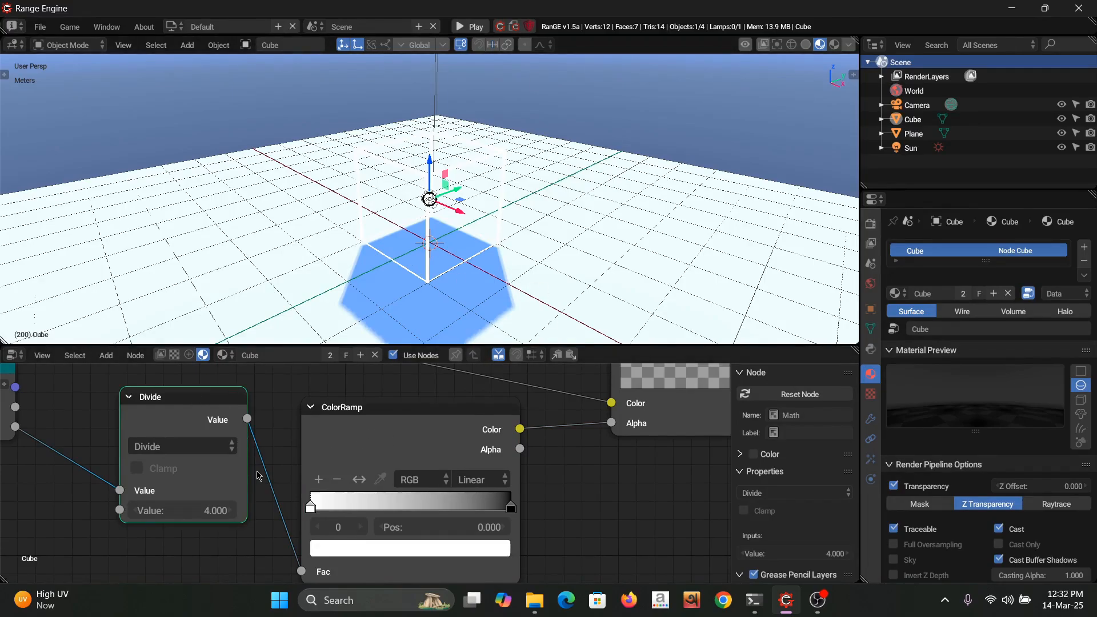
key("shift+d")
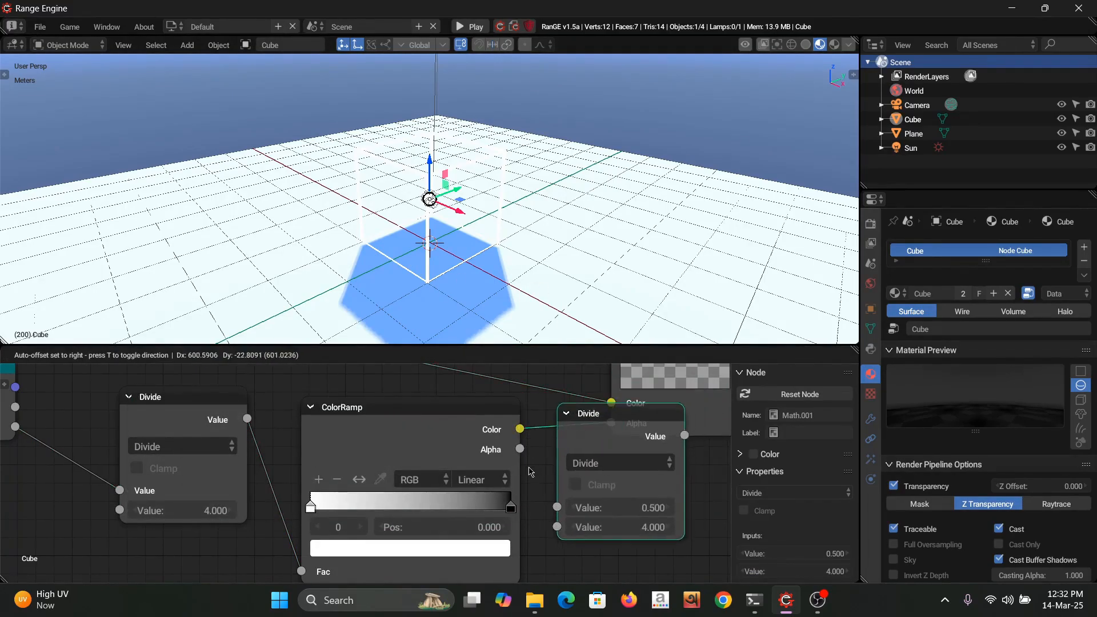
left_click(549, 479)
scroll(543, 482, "right", 5)
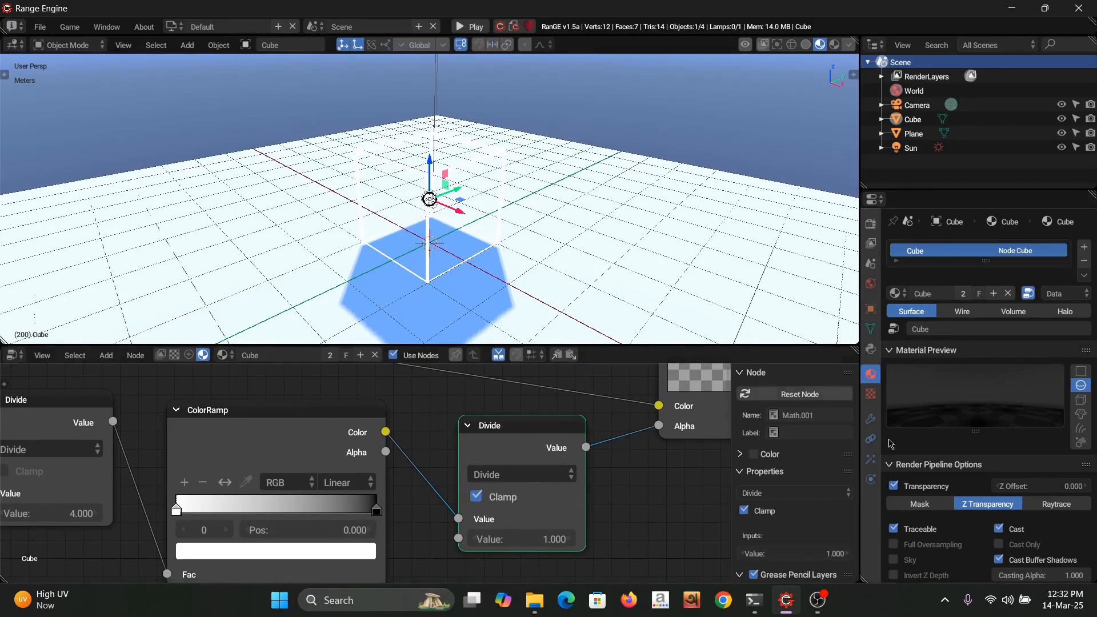
Examine the cube's transparency with the clamped Divide node from near and far in the 3D view
scroll(456, 257, "up", 5)
scroll(497, 210, "up", 6)
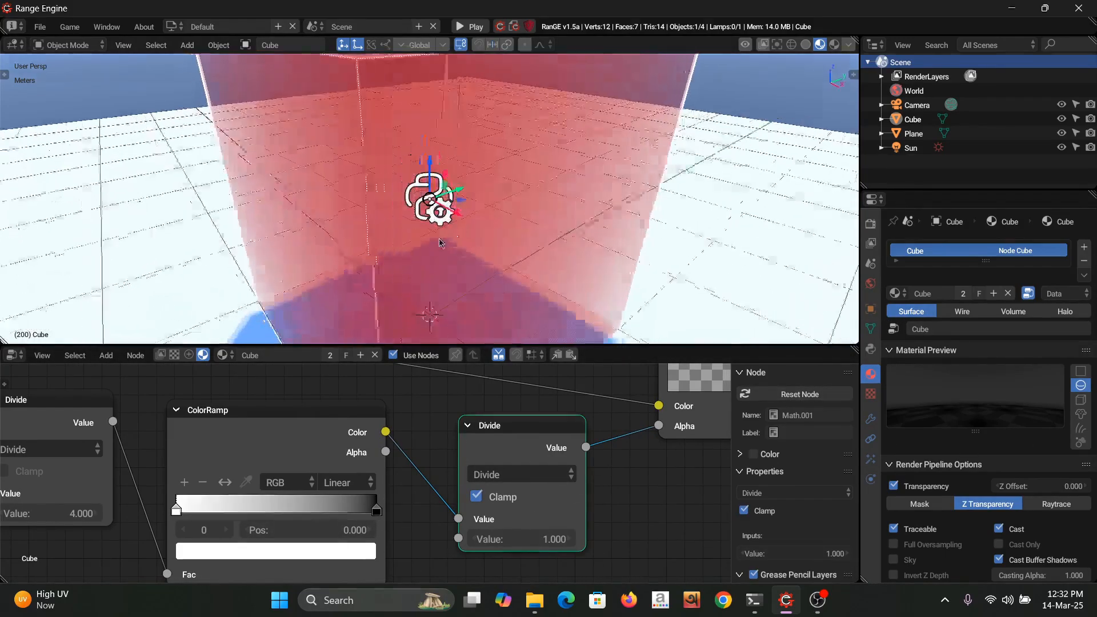
scroll(417, 240, "down", 6)
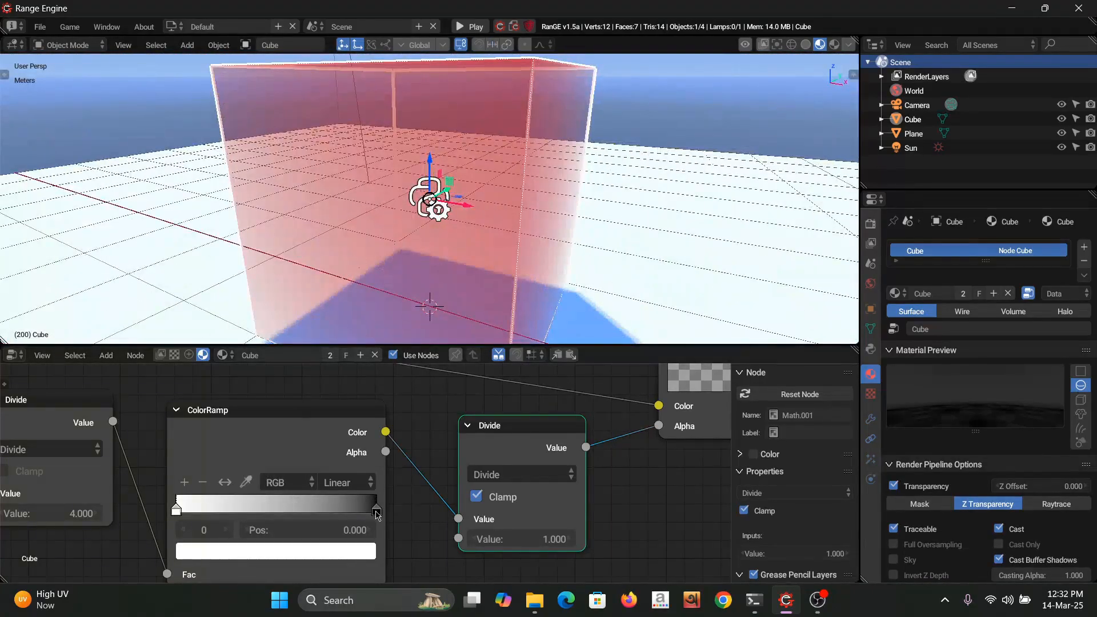
Reverse the ColorRamp back to black at 0.000 and white at the far end, and check the cube from near and far
mouse_move(377, 515)
left_mouse_down()
mouse_move(234, 510)
mouse_move(376, 510)
left_mouse_up()
left_click_drag(235, 510, 176, 511)
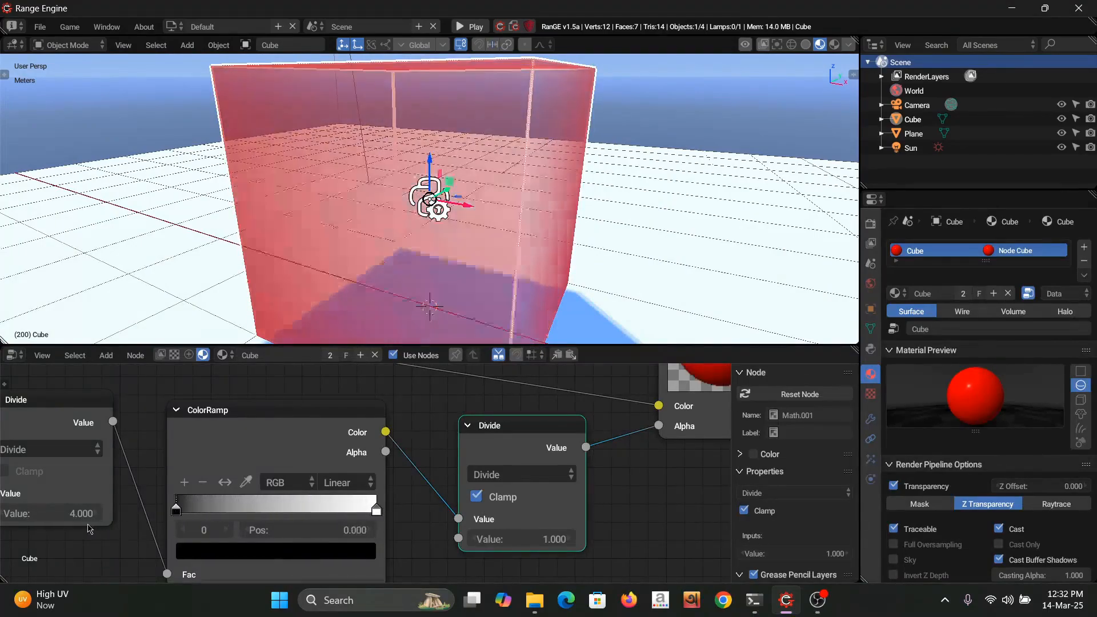
scroll(514, 245, "down", 5)
scroll(552, 255, "up", 3)
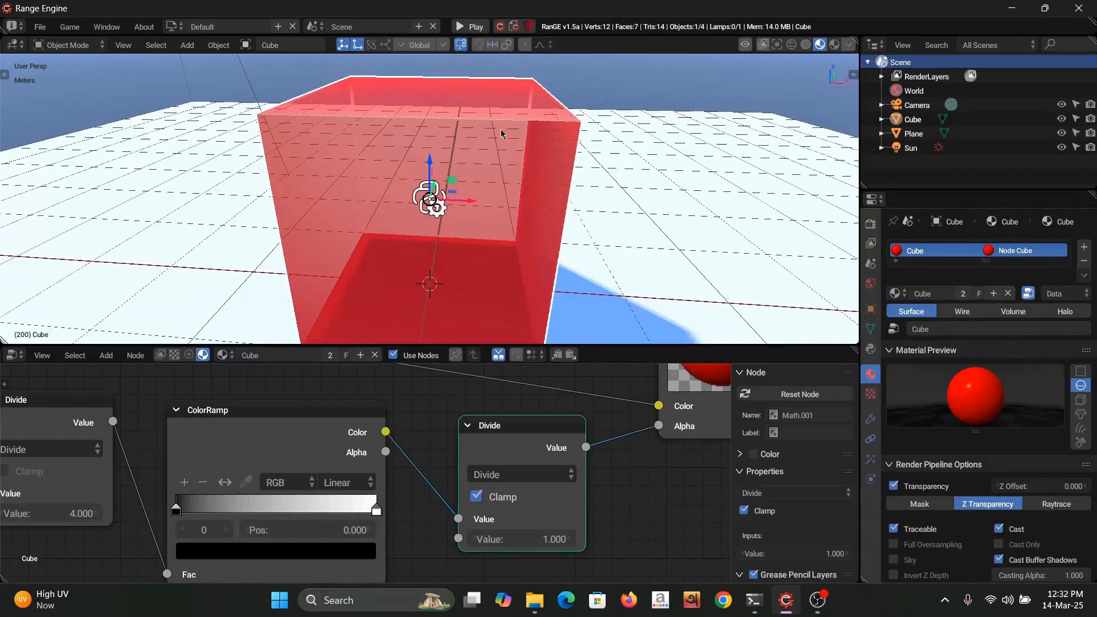
Set the cube material's Alpha Blend to Alpha Anti-Aliasing and check the cube from near and far in the 3D view
scroll(989, 400, "down", 15)
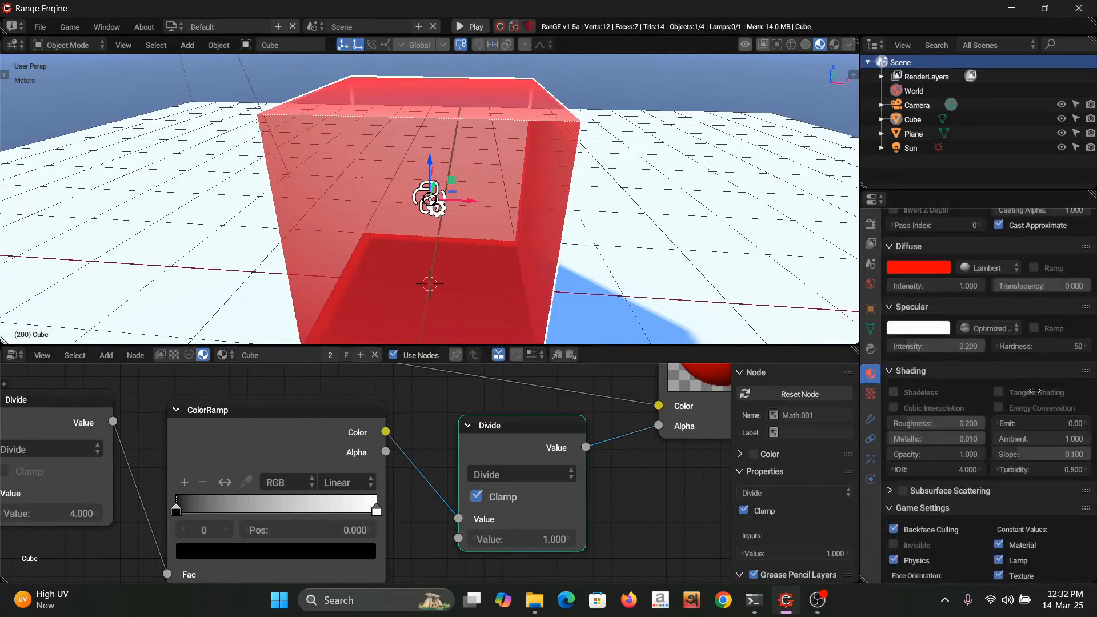
scroll(924, 499, "down", 6)
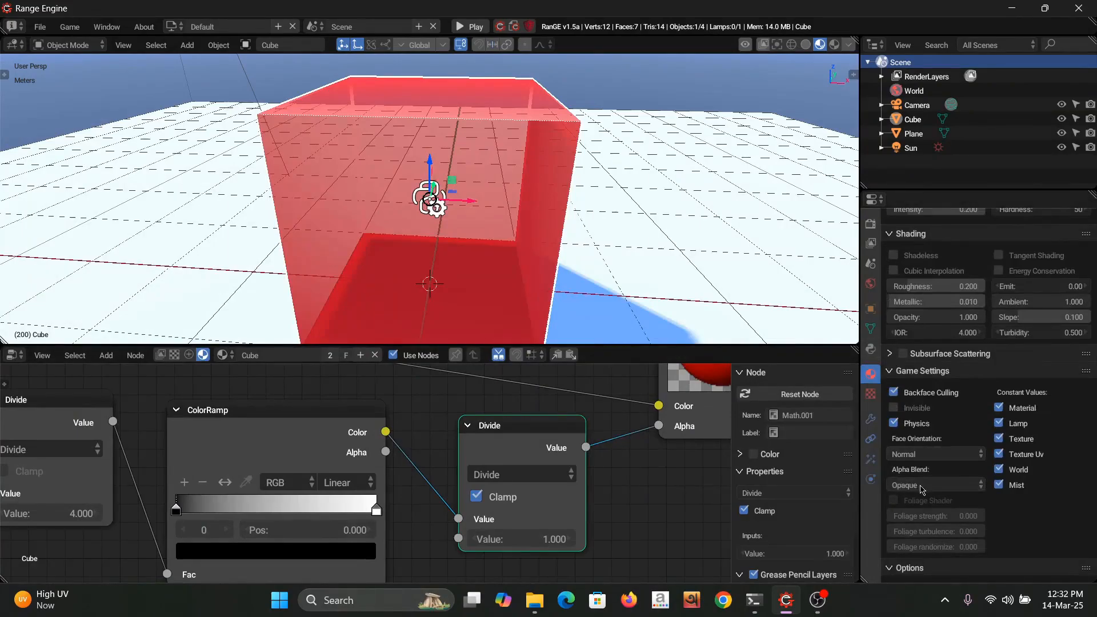
left_click(952, 487)
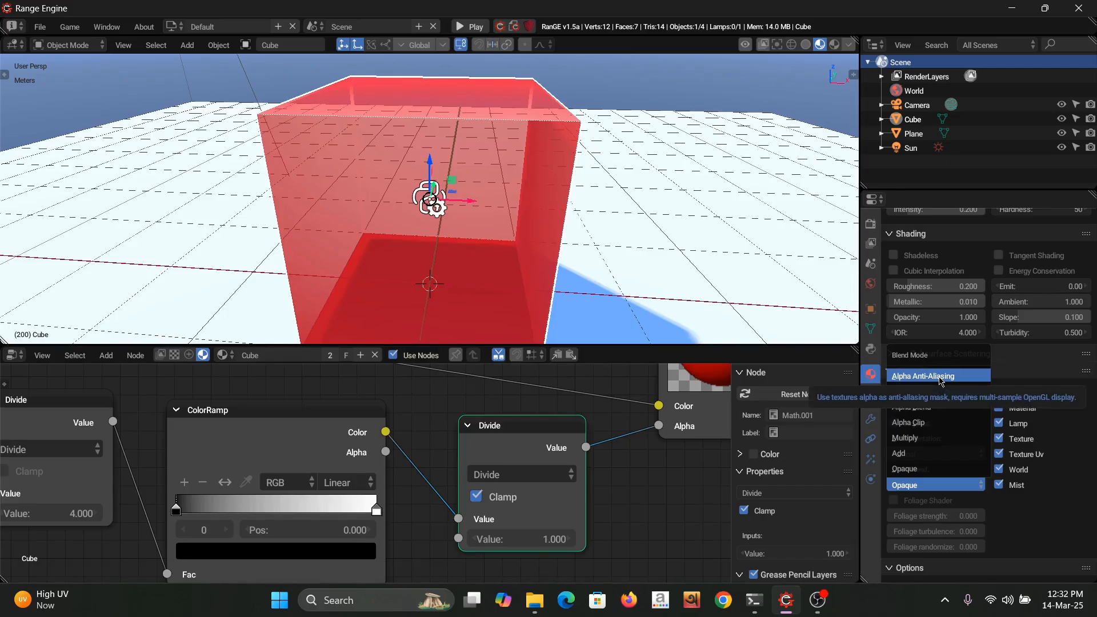
left_click(942, 377)
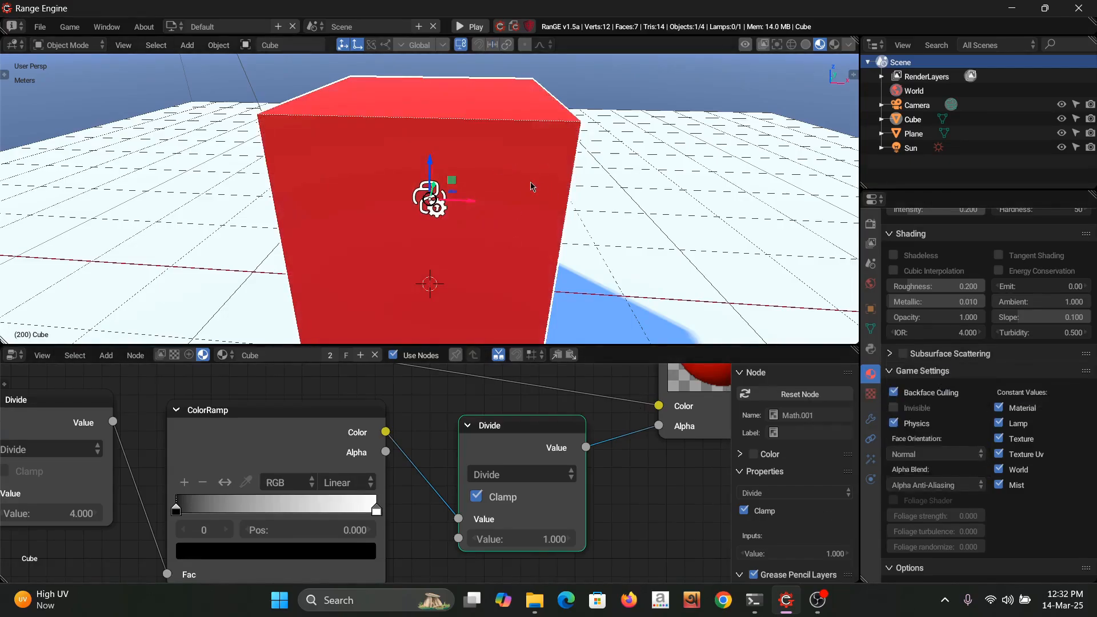
mouse_move(531, 183)
middle_mouse_down()
mouse_move(640, 147)
mouse_move(533, 171)
middle_mouse_up()
scroll(533, 170, "up", 4)
scroll(532, 171, "down", 6)
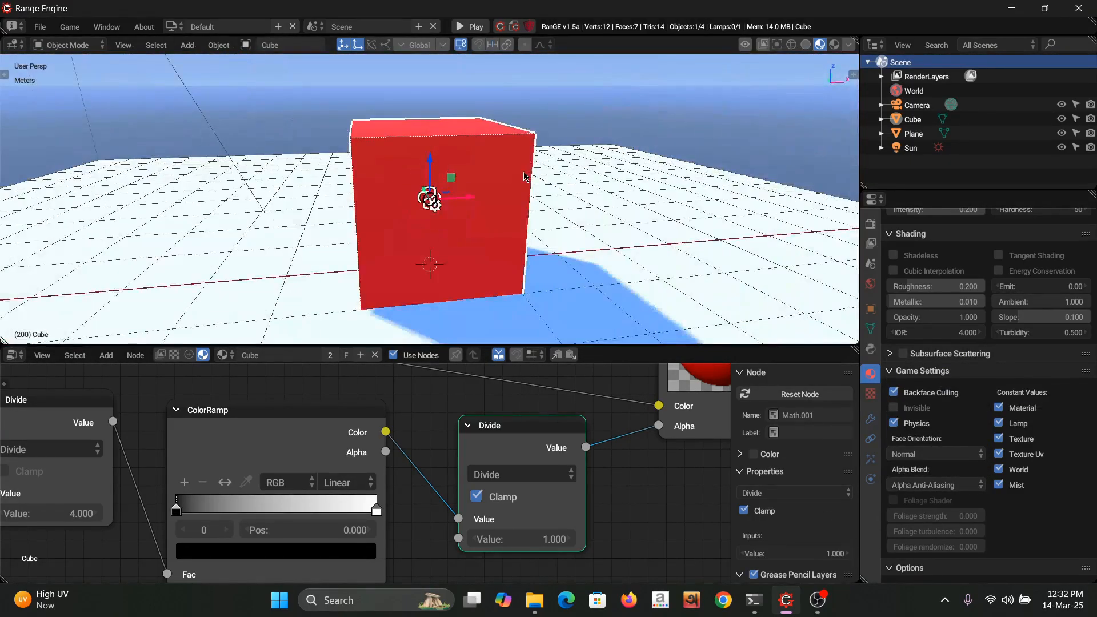
scroll(431, 192, "up", 3)
scroll(431, 196, "up", 3)
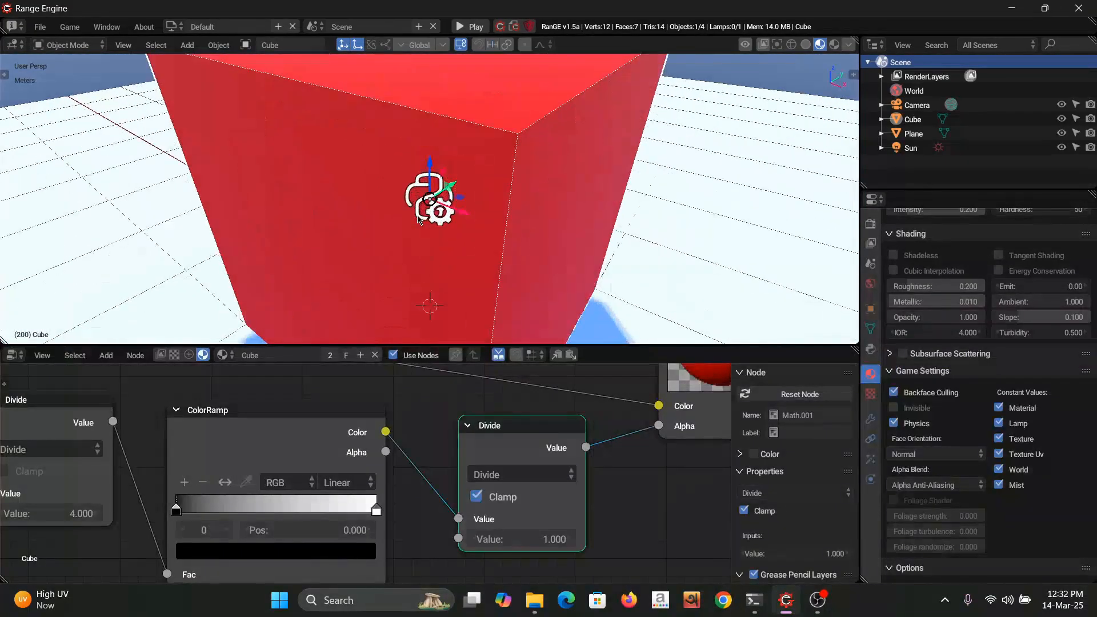
scroll(483, 210, "down", 5)
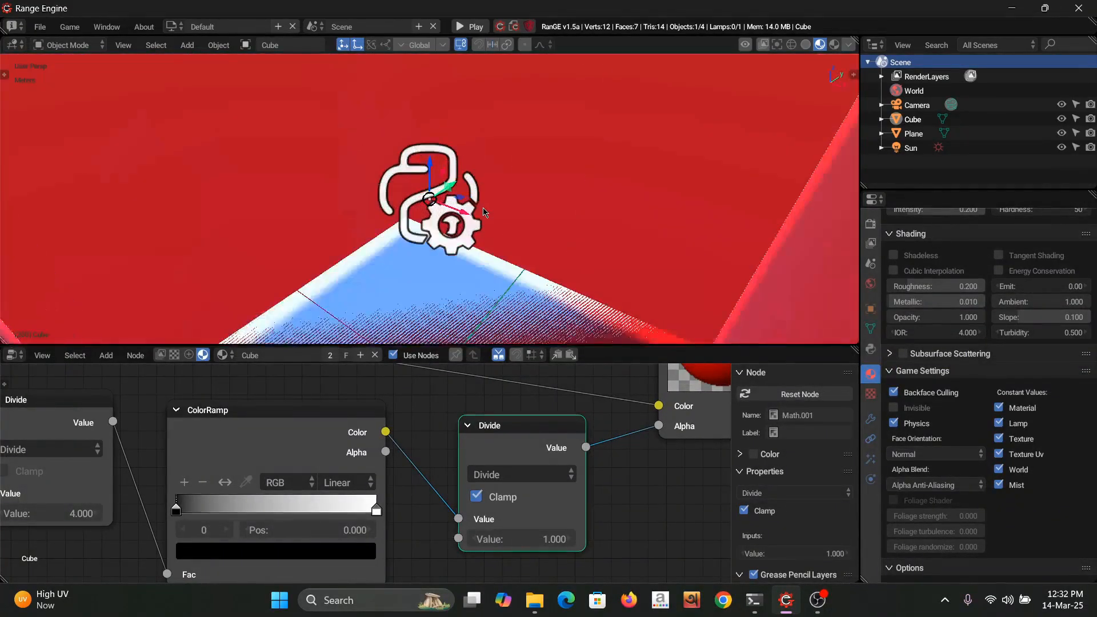
Run the game and fly the Editor Camera toward and away from the cube to examine the Alpha Anti-Aliasing fade, and stop the game
key("p")
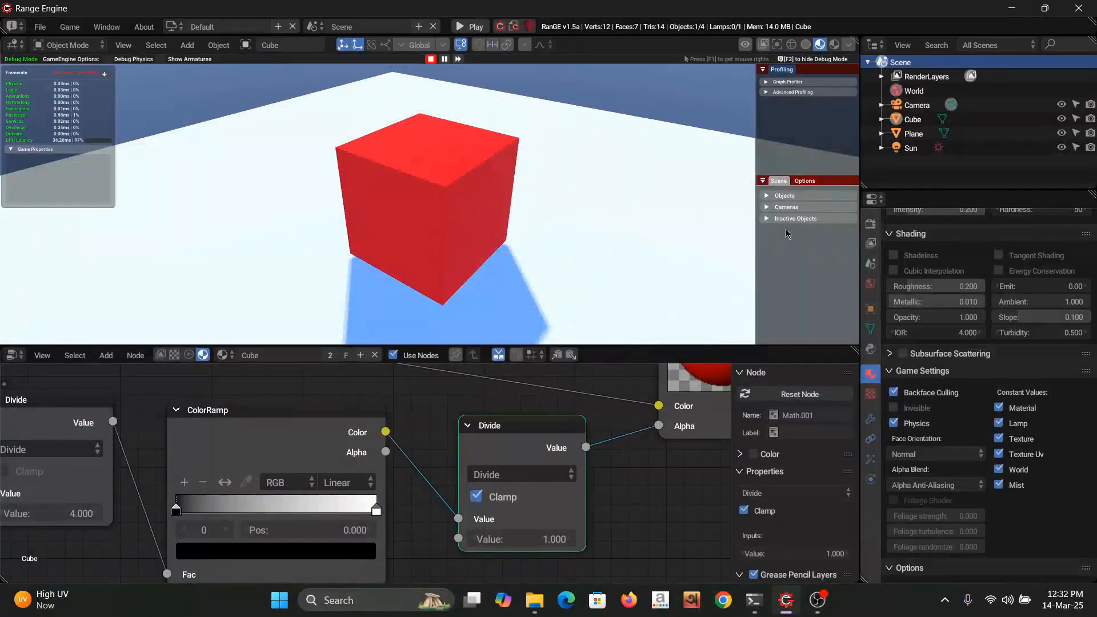
left_click(796, 208)
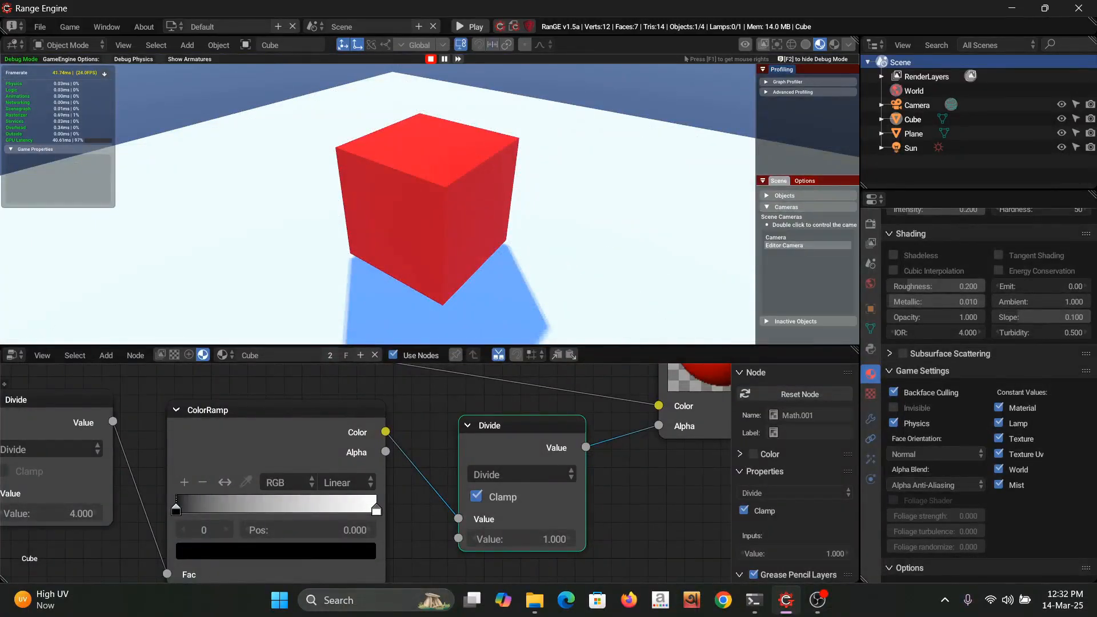
key("w")
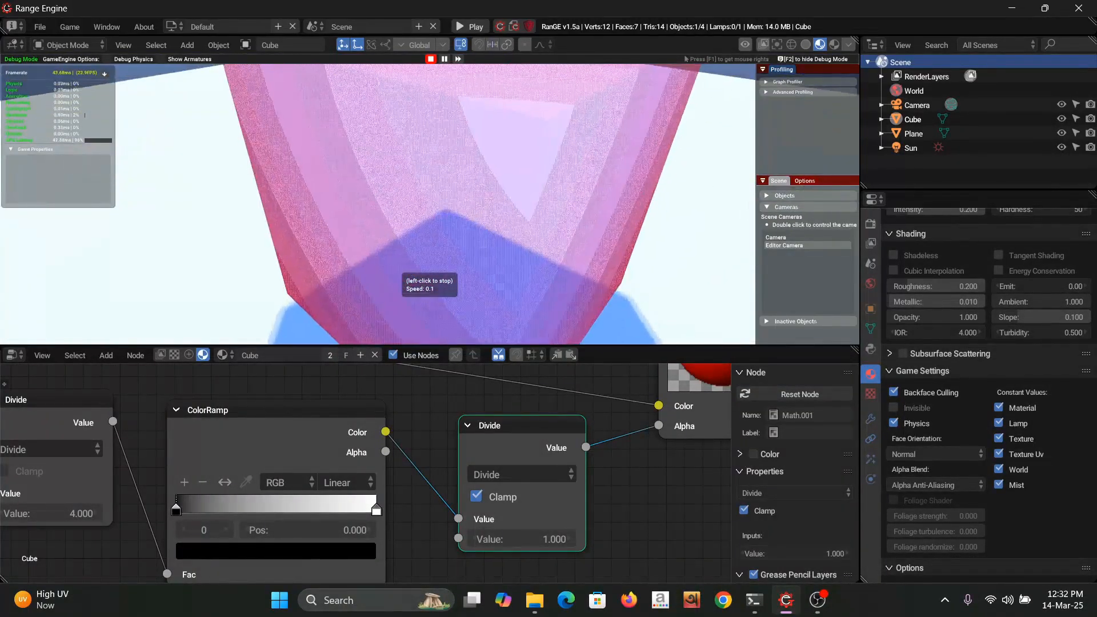
key("s")
key("w")
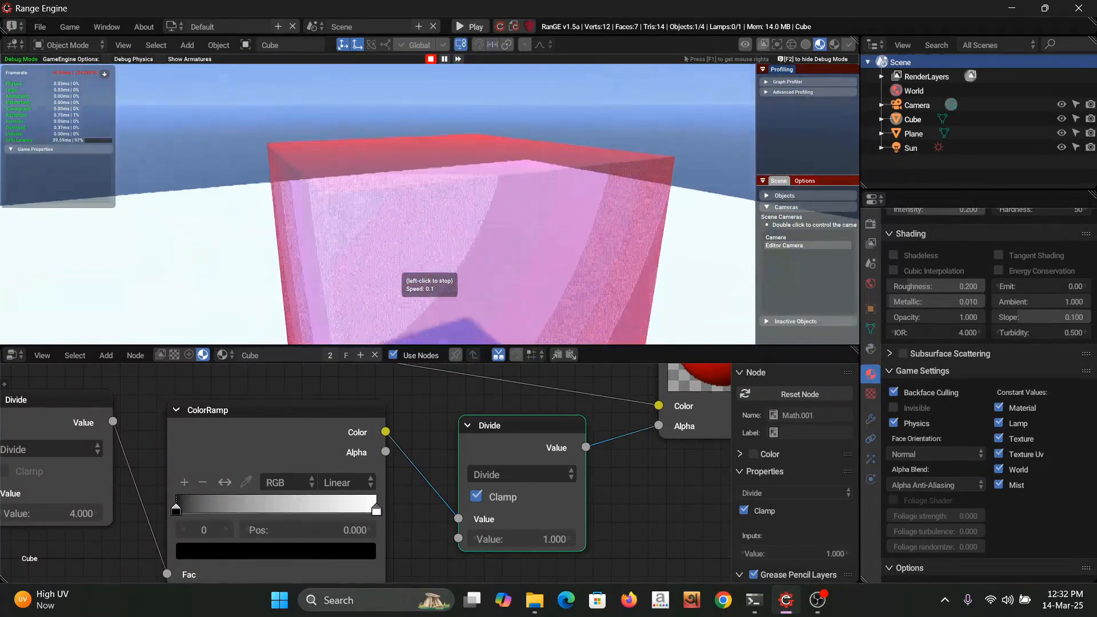
key("s")
key("w")
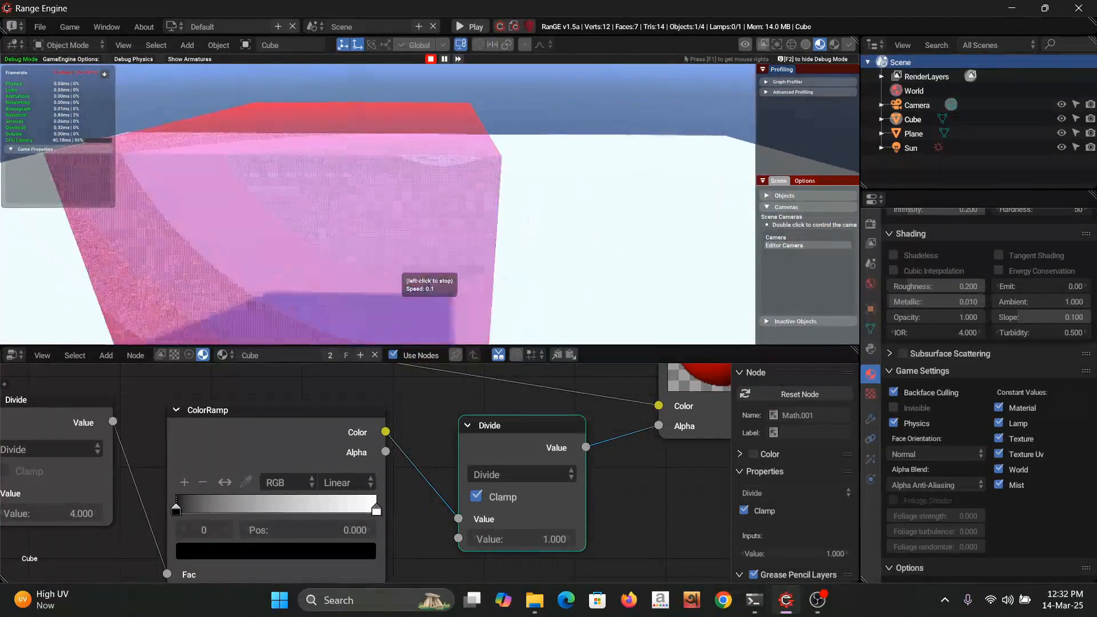
key("s")
key("w")
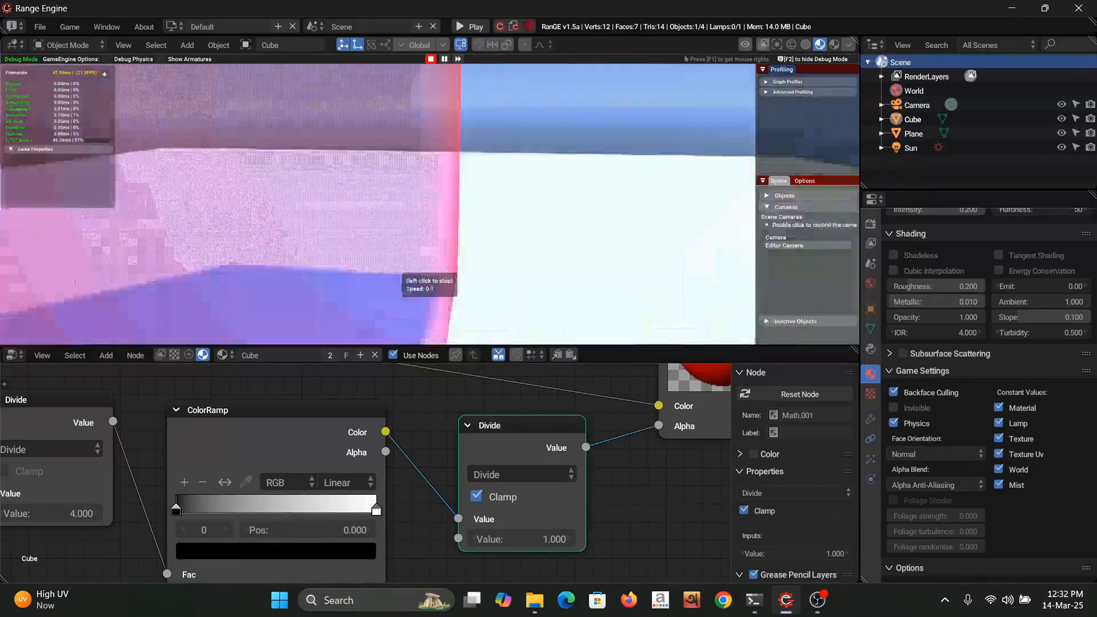
key("s")
key("w")
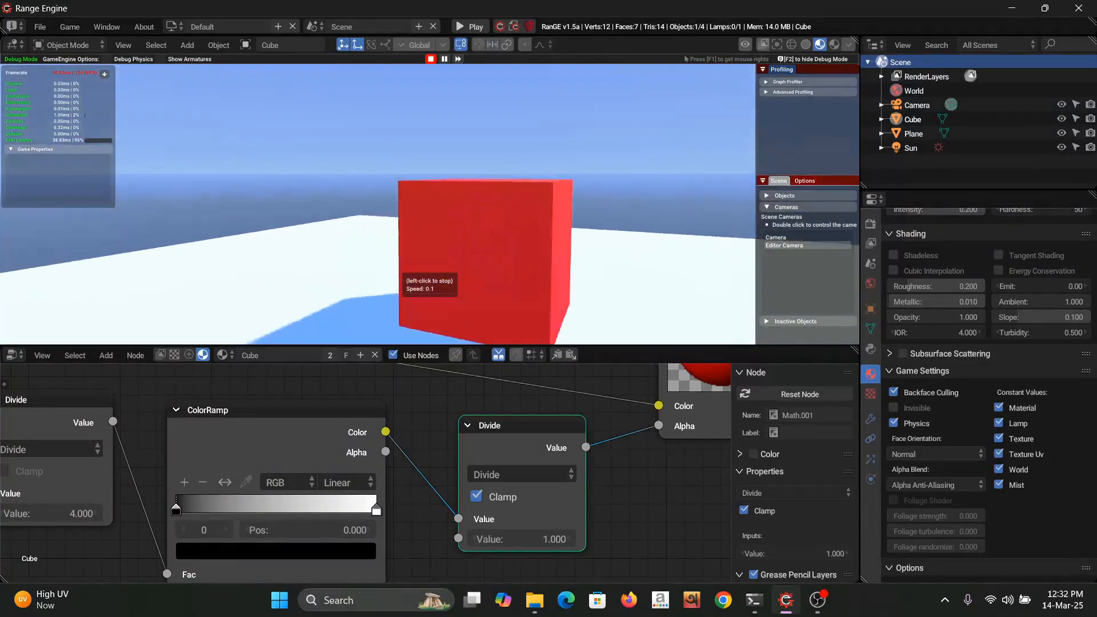
key("Escape")
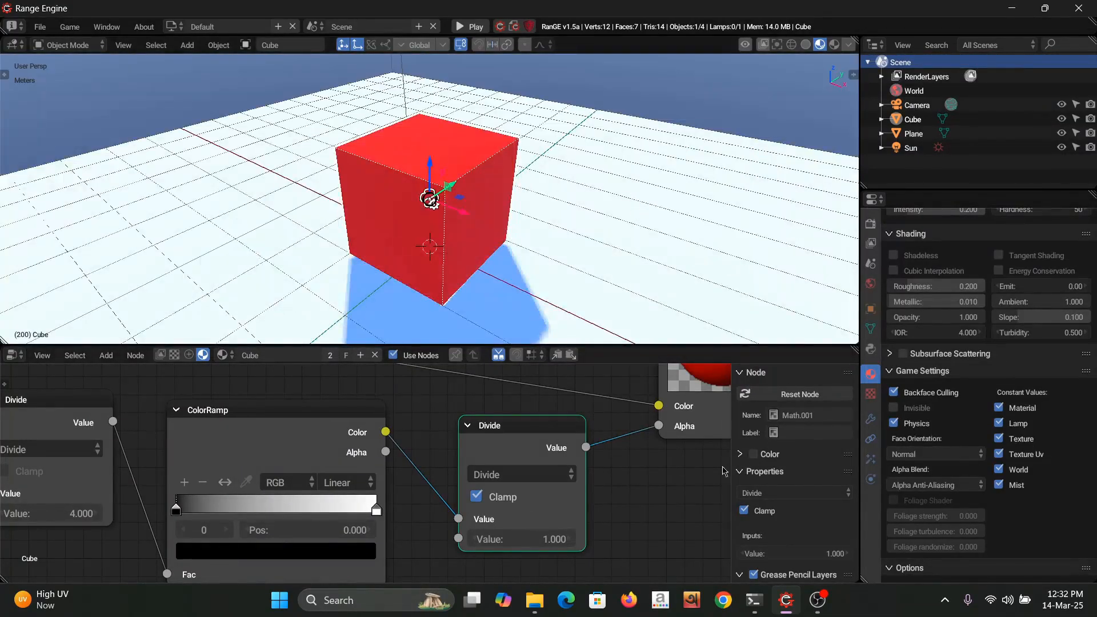
Test the cube's fade in a game run with the material's Cast option disabled, and re-enable Cast after stopping the game
scroll(1009, 413, "up", 10)
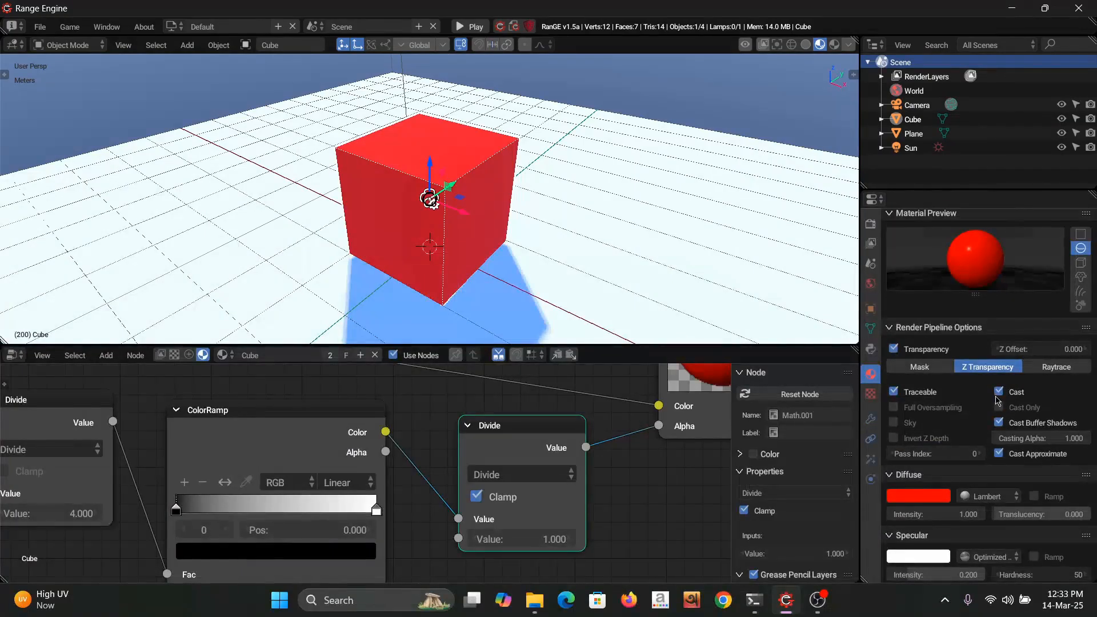
left_click(998, 393)
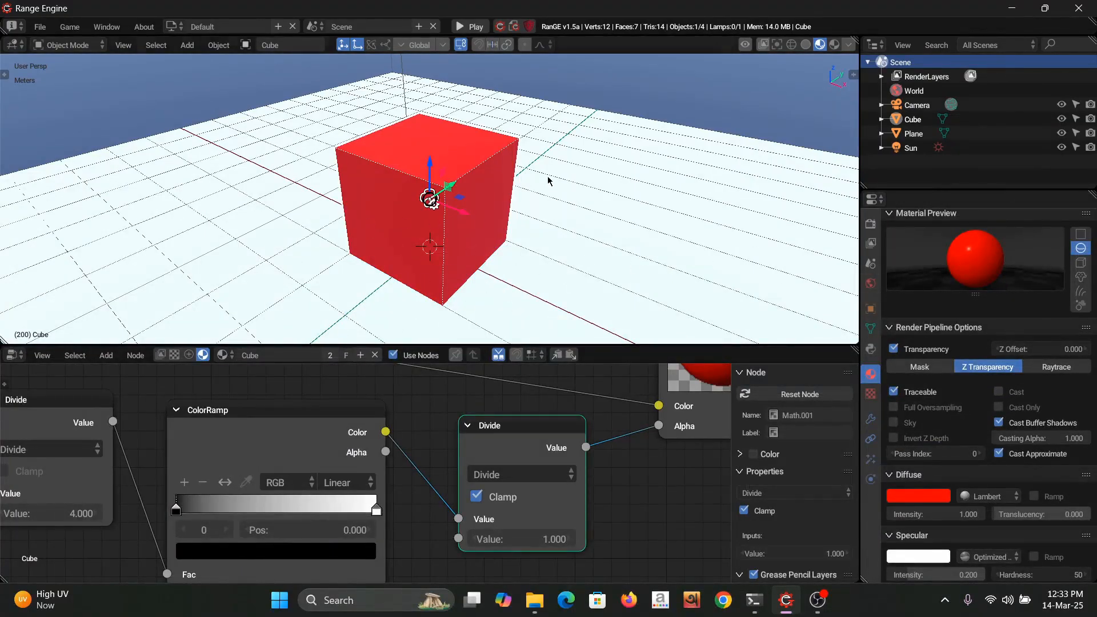
key("p")
left_click(802, 207)
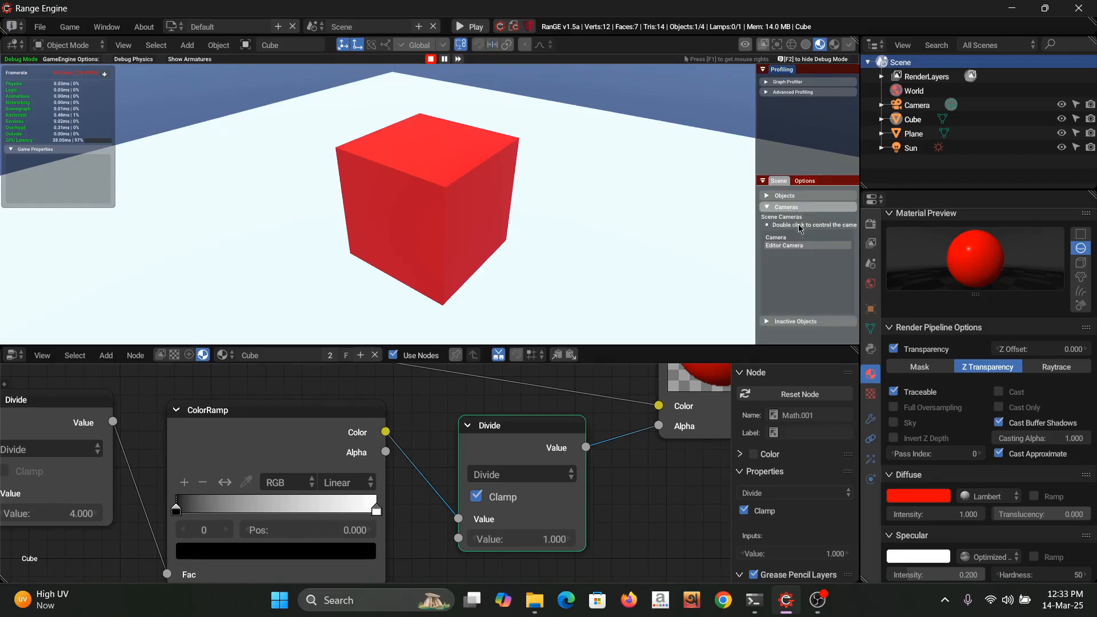
double_click(792, 246)
key("w")
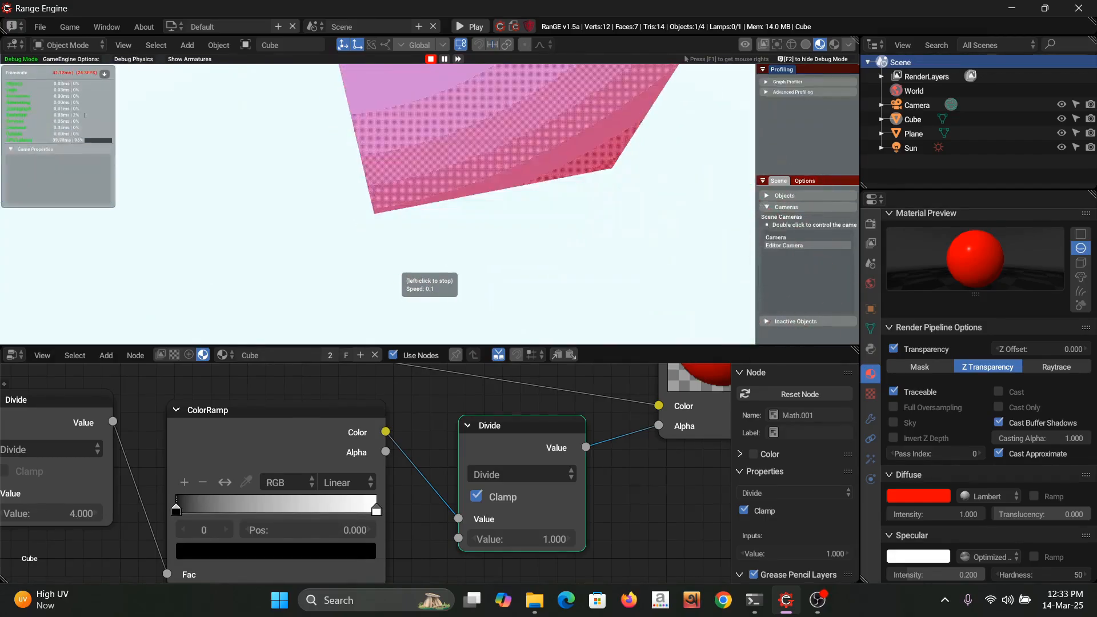
key("s")
key("w")
key("s")
key("Escape")
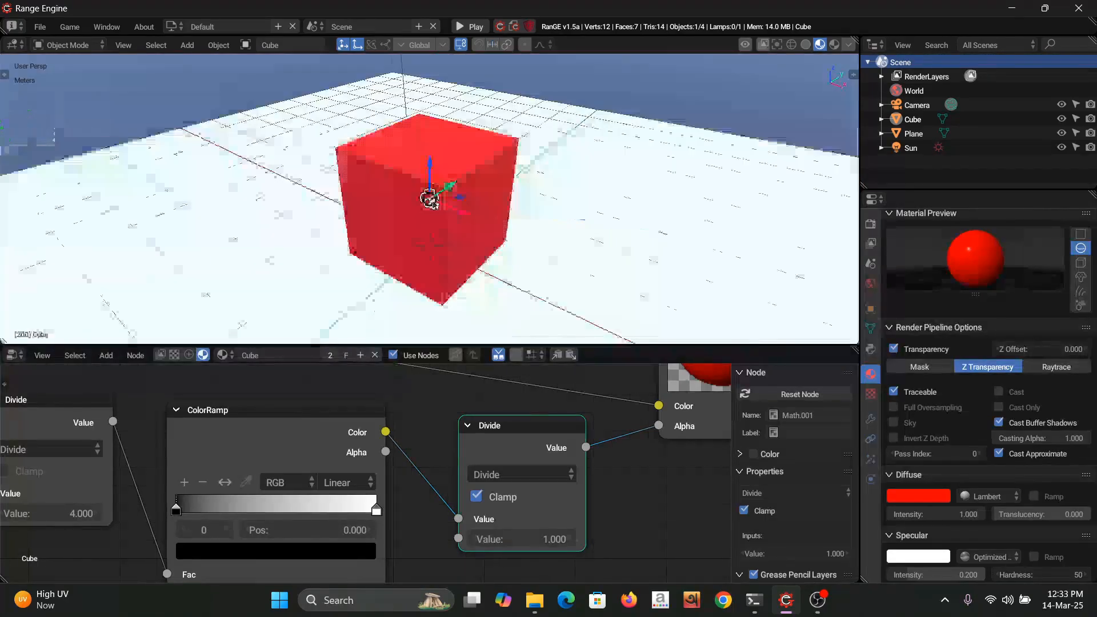
left_click(998, 392)
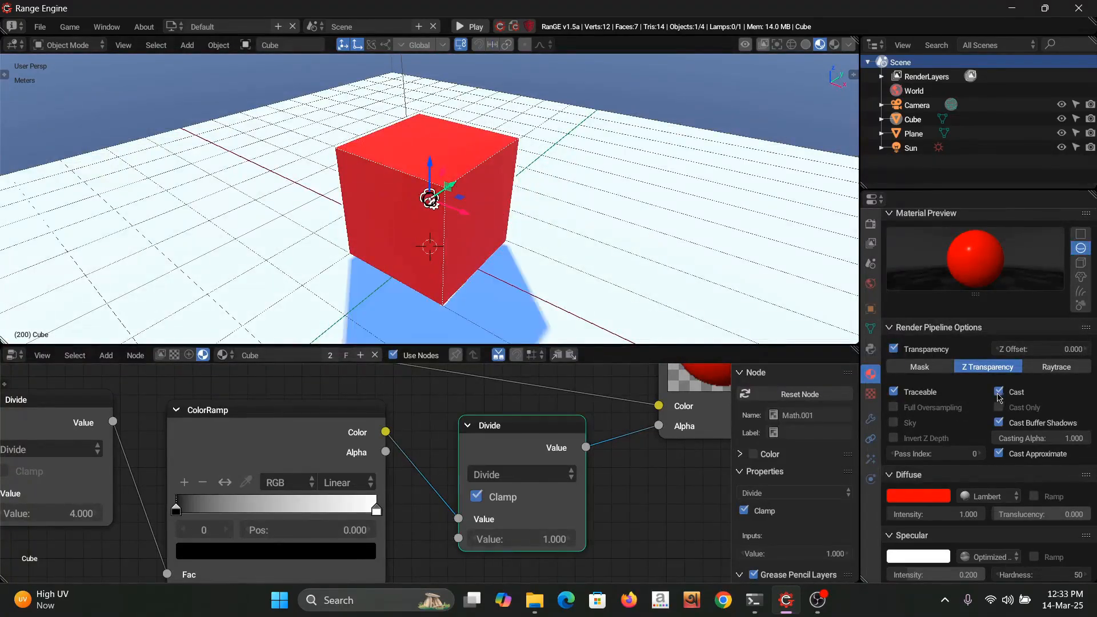